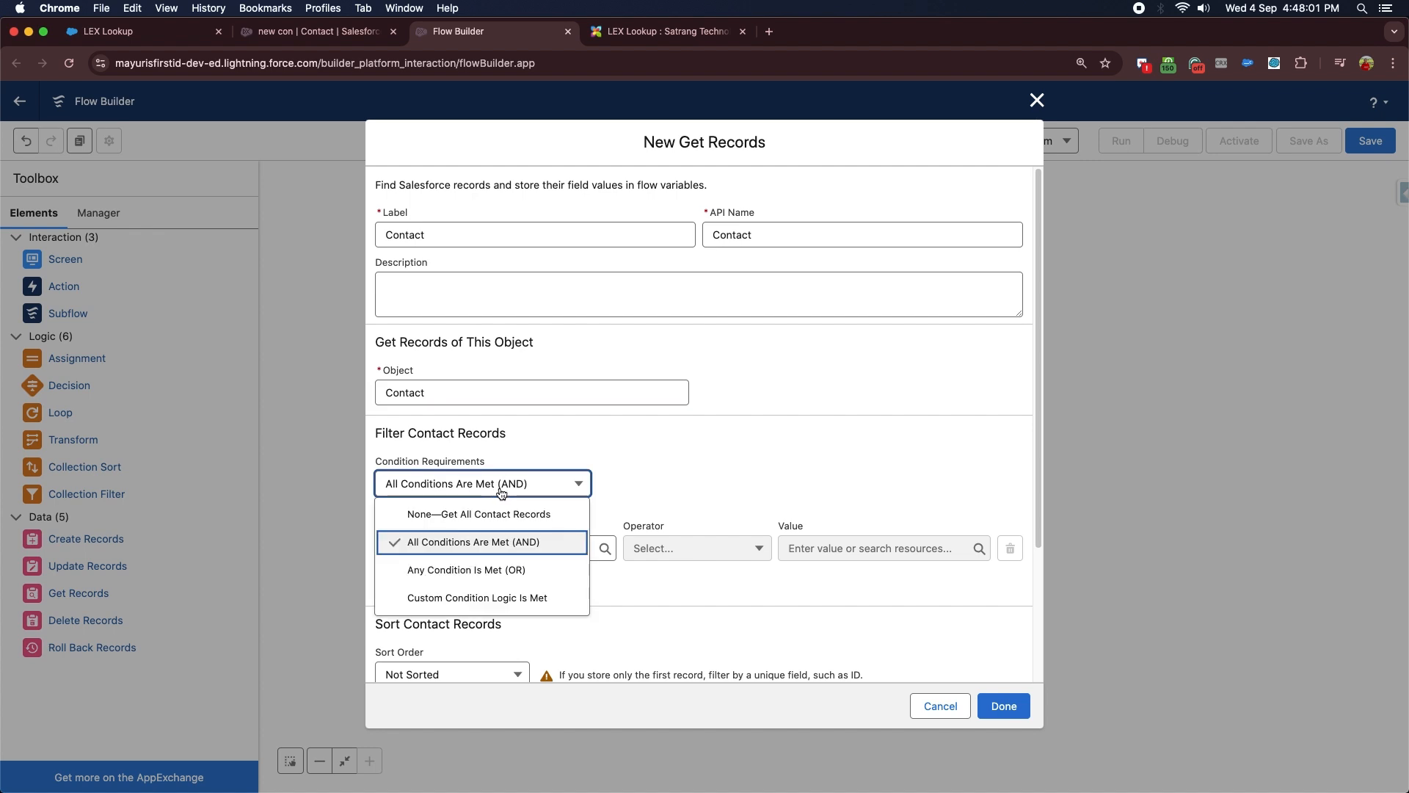
Filter the Contact records with all conditions met (AND), requiring the Id field to equal the recordID variable
click(495, 543)
click(496, 551)
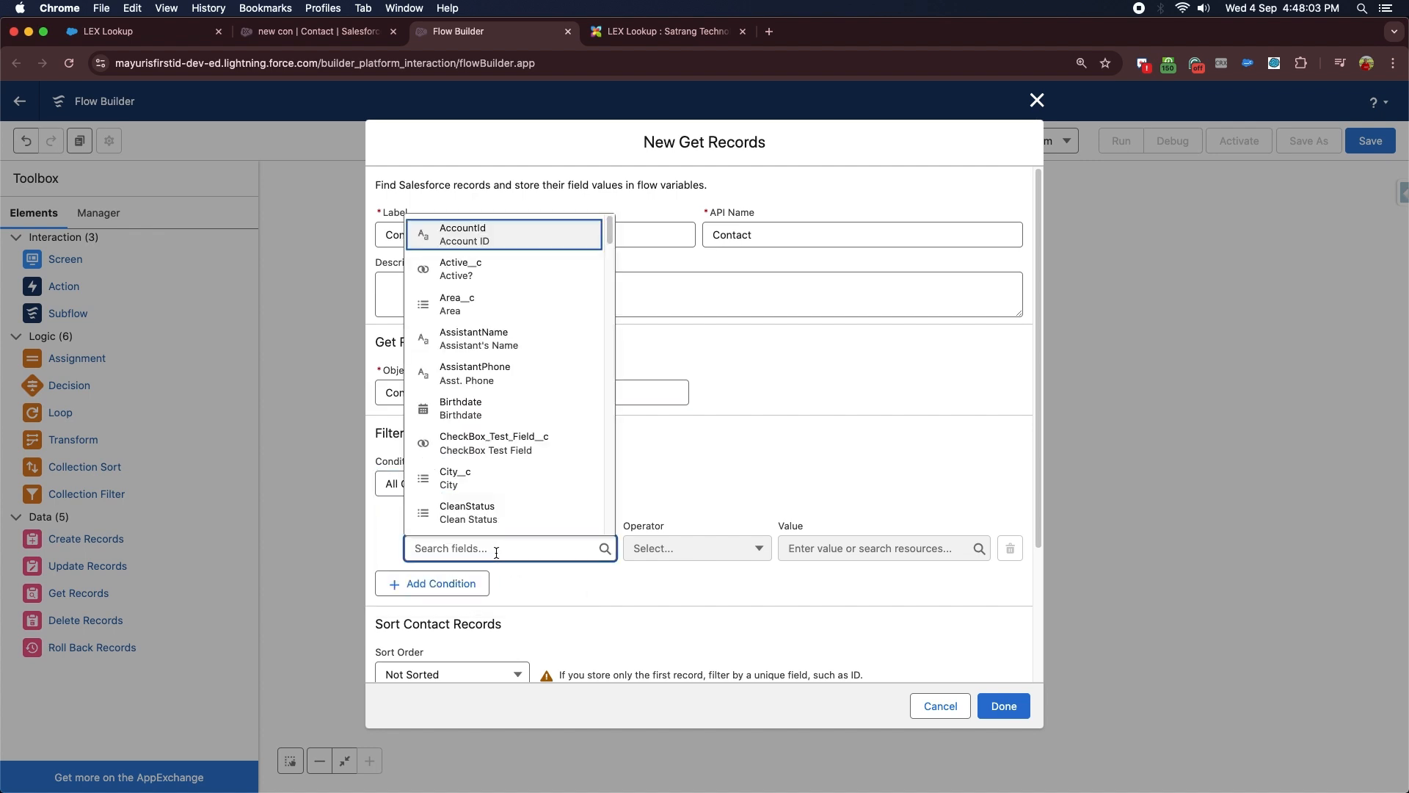
text(id)
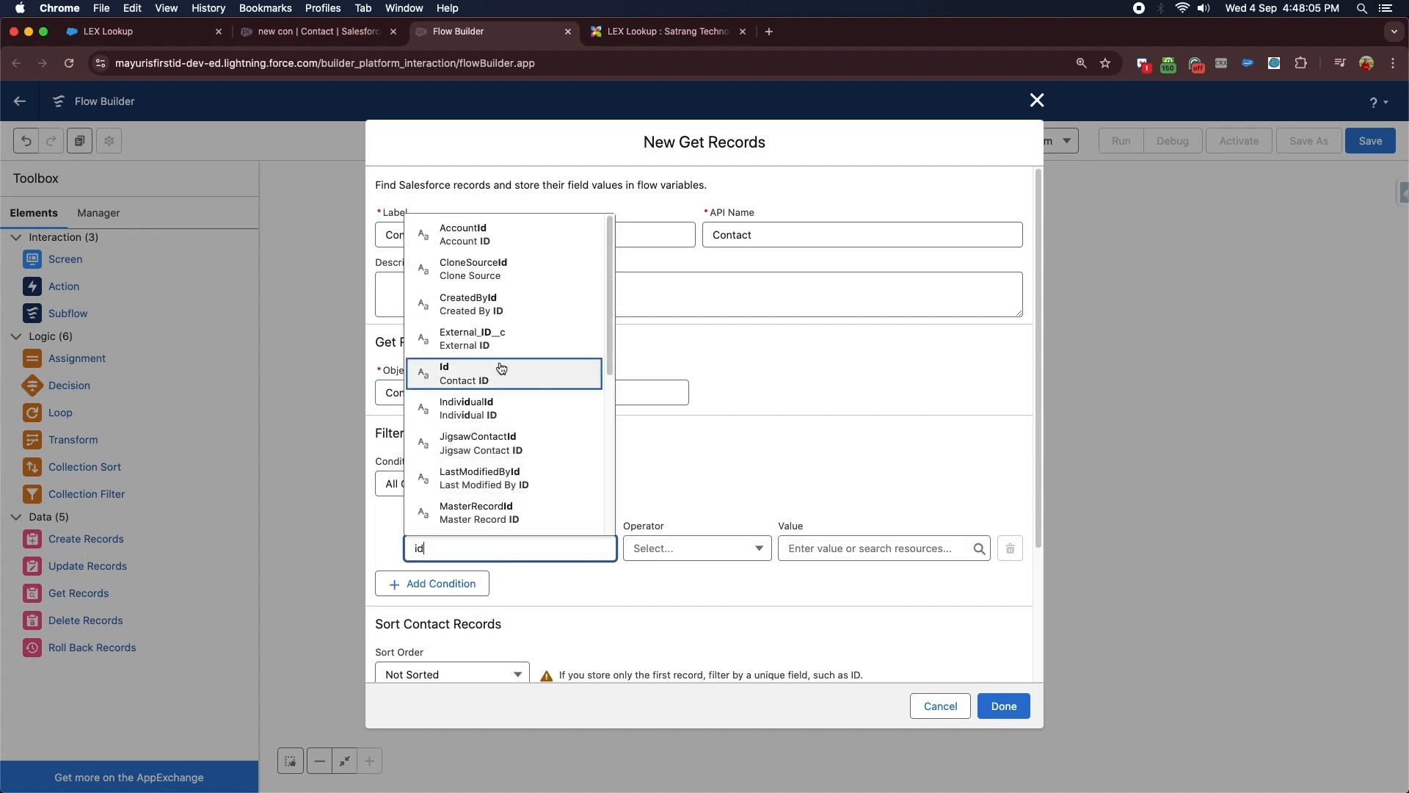
click(469, 373)
click(793, 549)
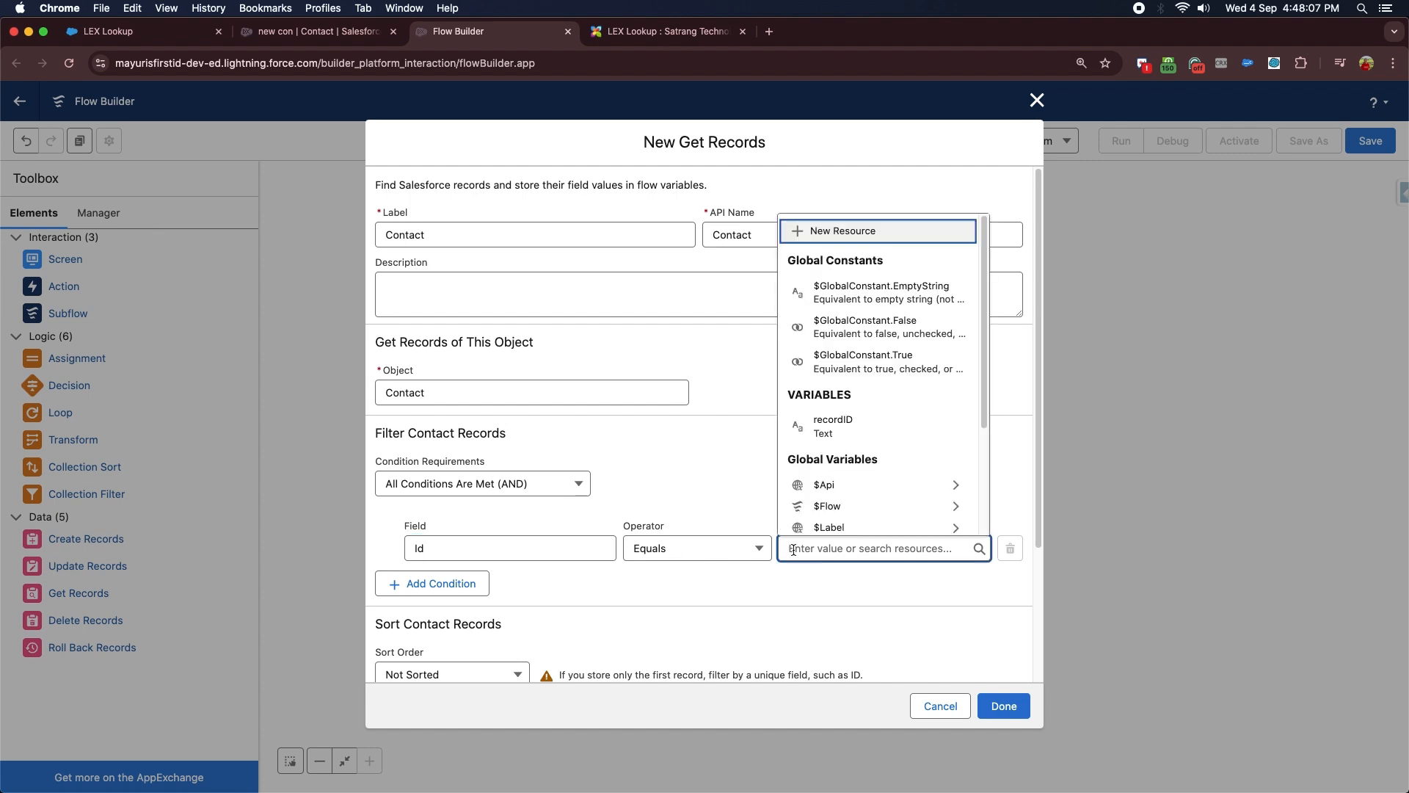
click(831, 428)
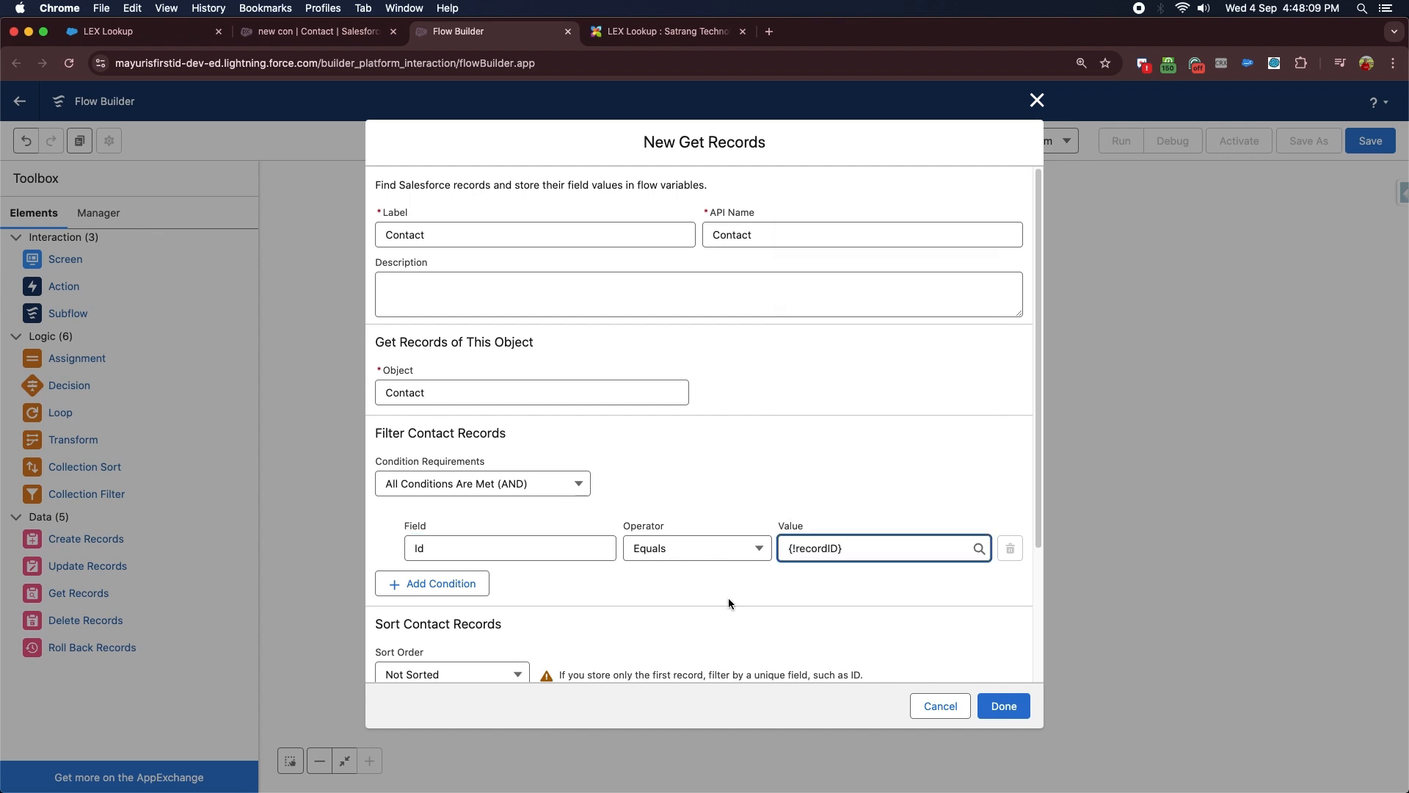
Set the record data storage to choosing fields and assigning variables (advanced)
scroll(728, 597, down, 5)
click(497, 513)
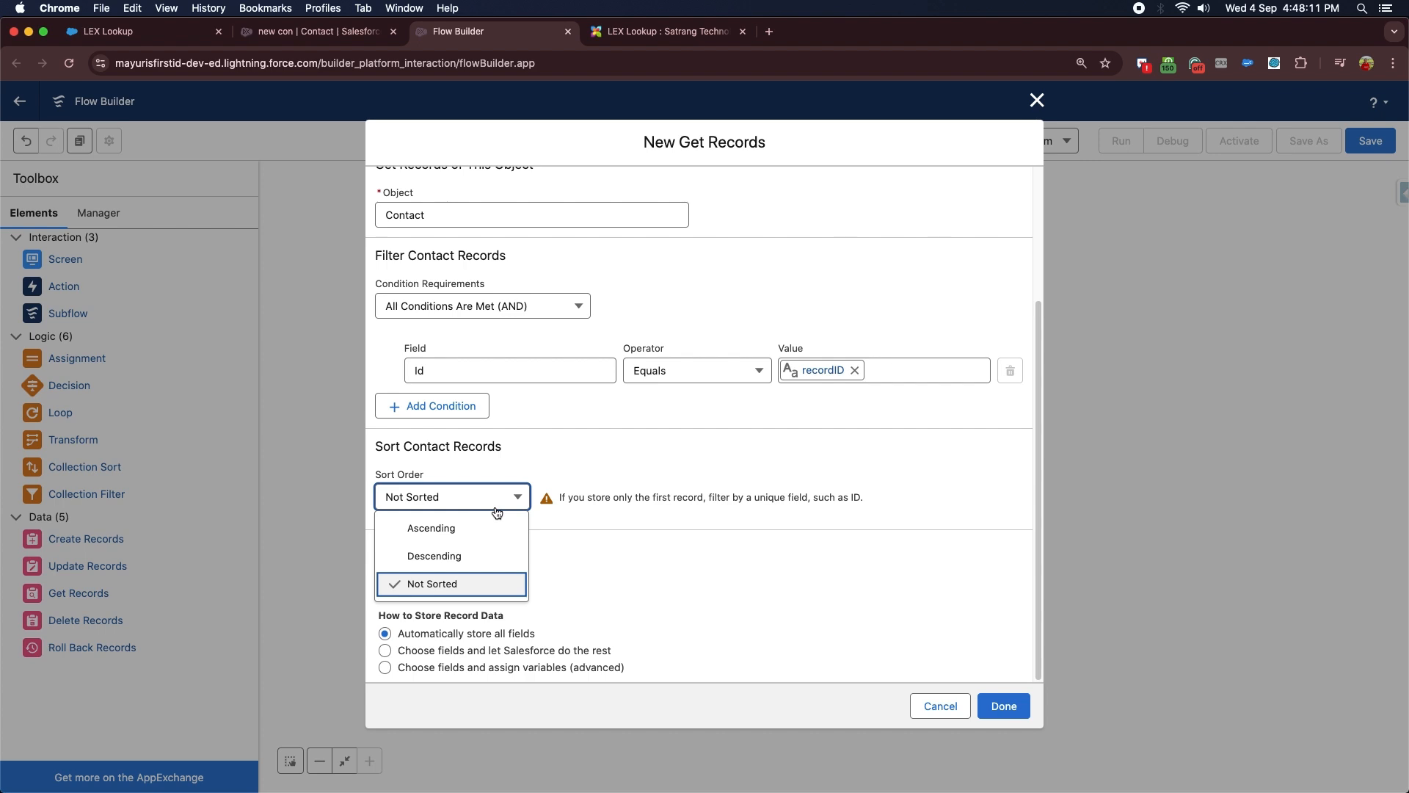
click(684, 609)
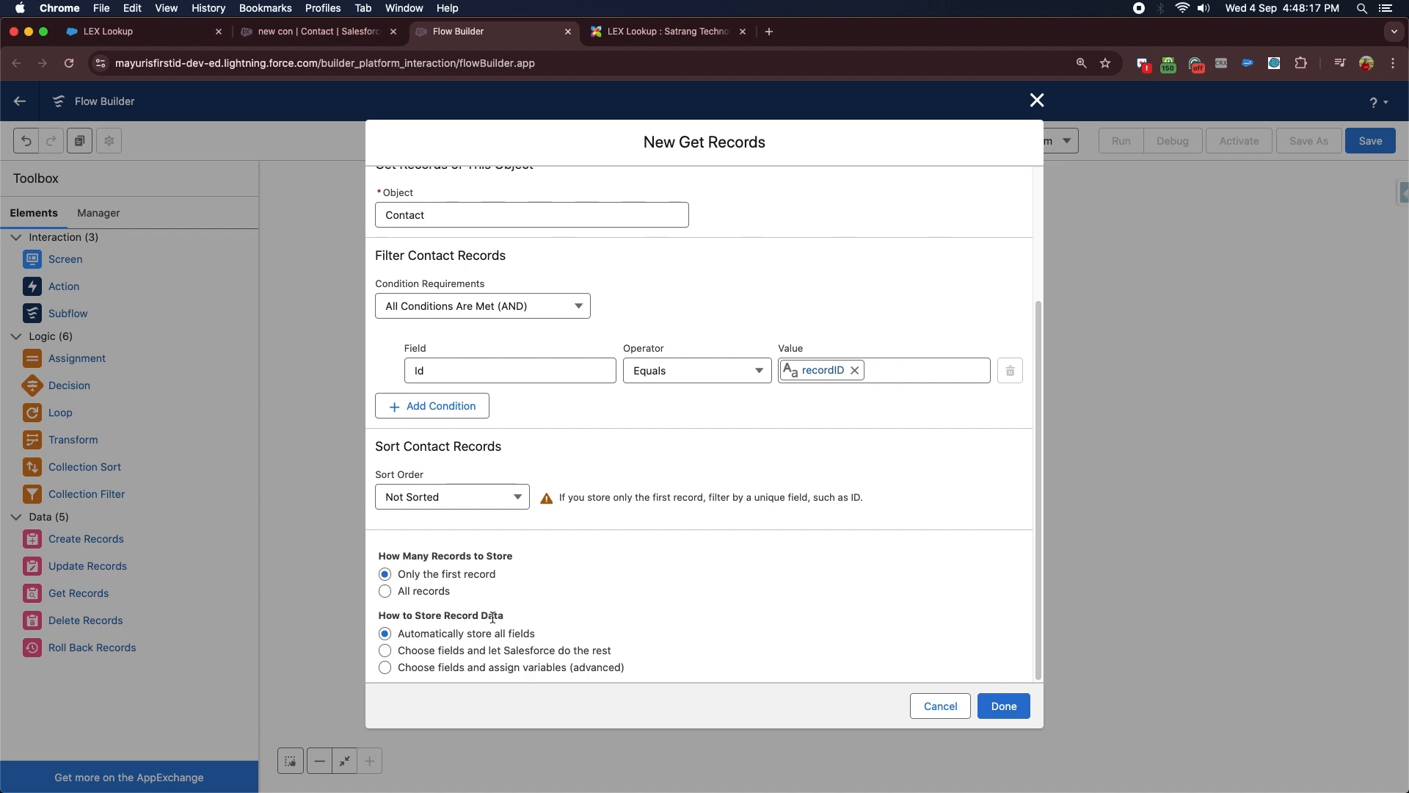
click(387, 666)
scroll(741, 522, down, 5)
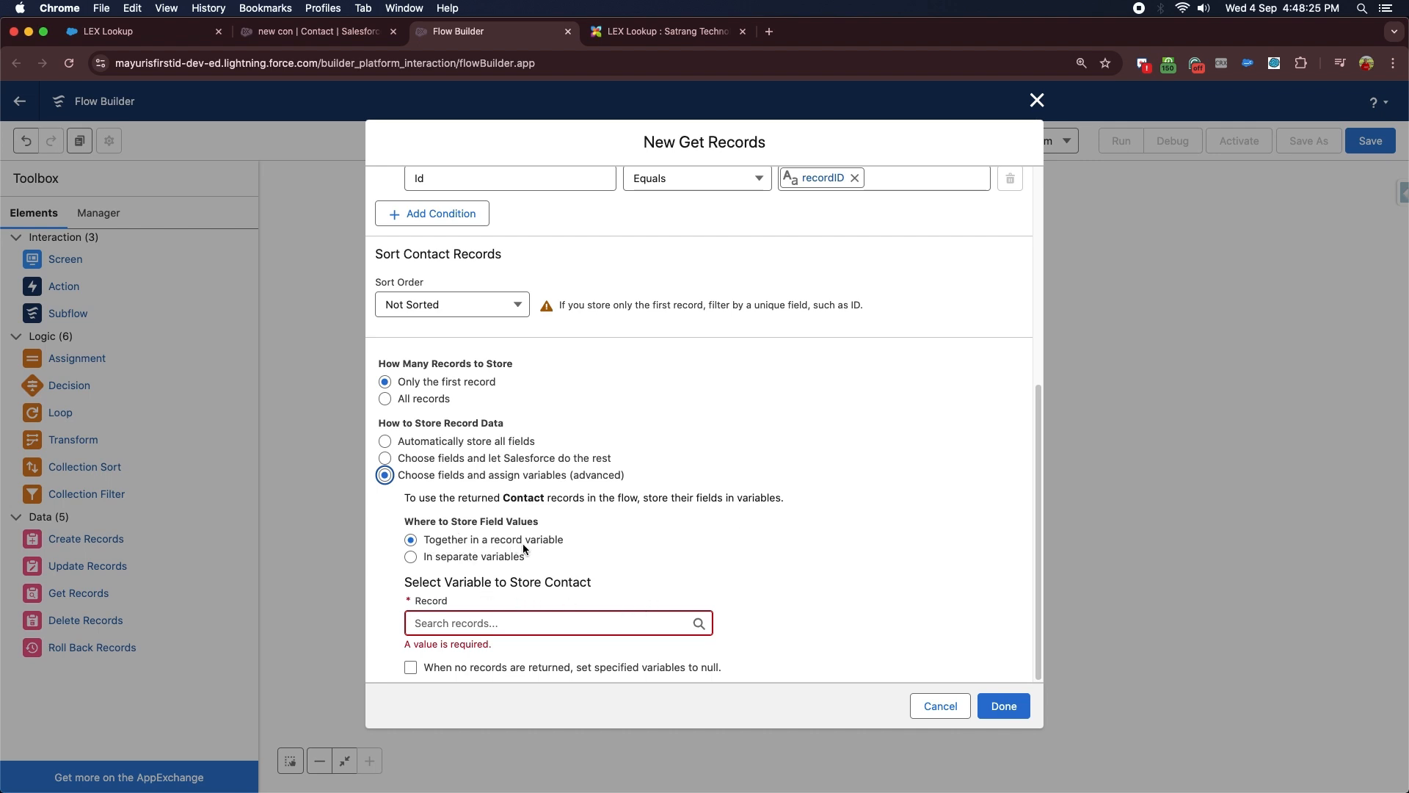
Start a new Variable resource for storing the contact record and name it ContactVariable
click(474, 623)
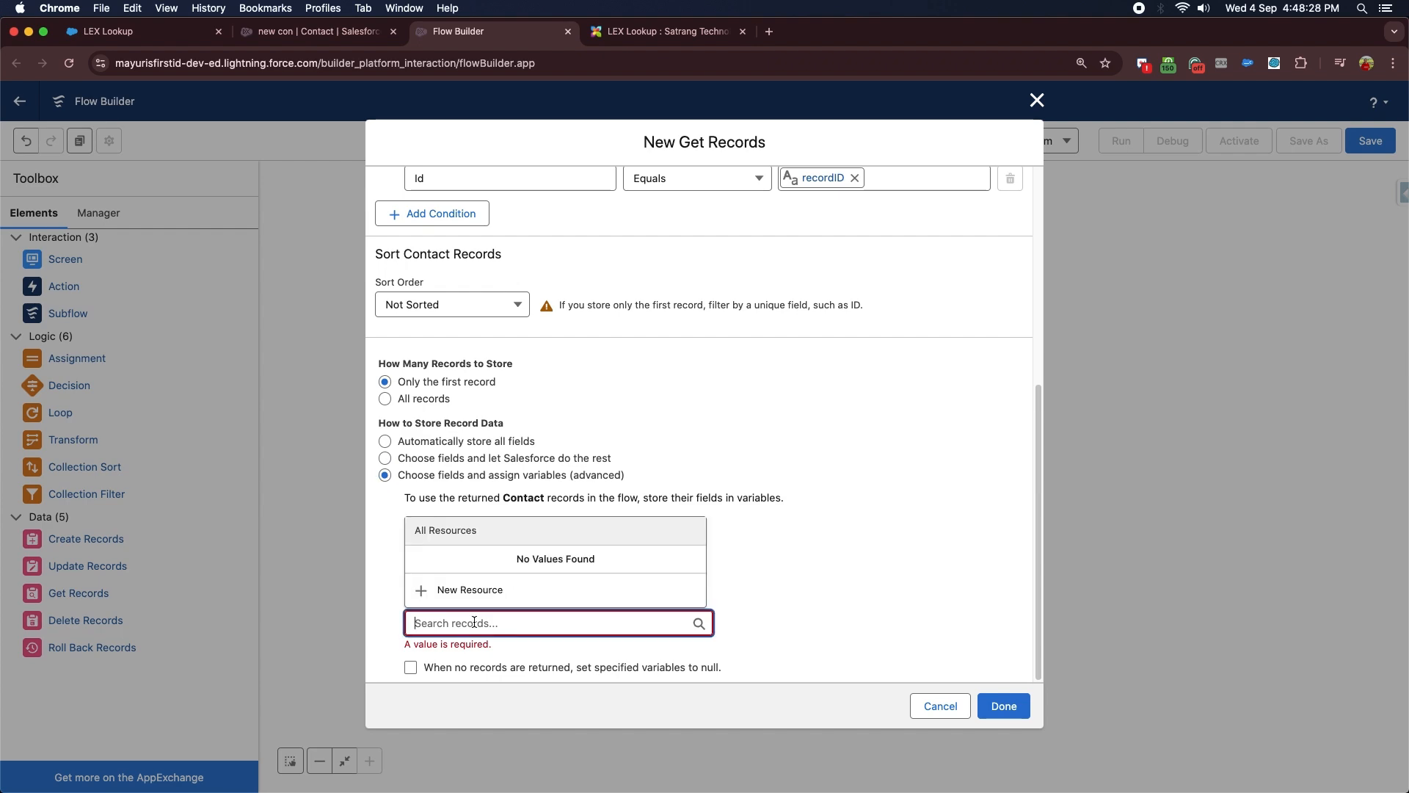
click(474, 584)
click(462, 369)
click(459, 399)
text(Cob)
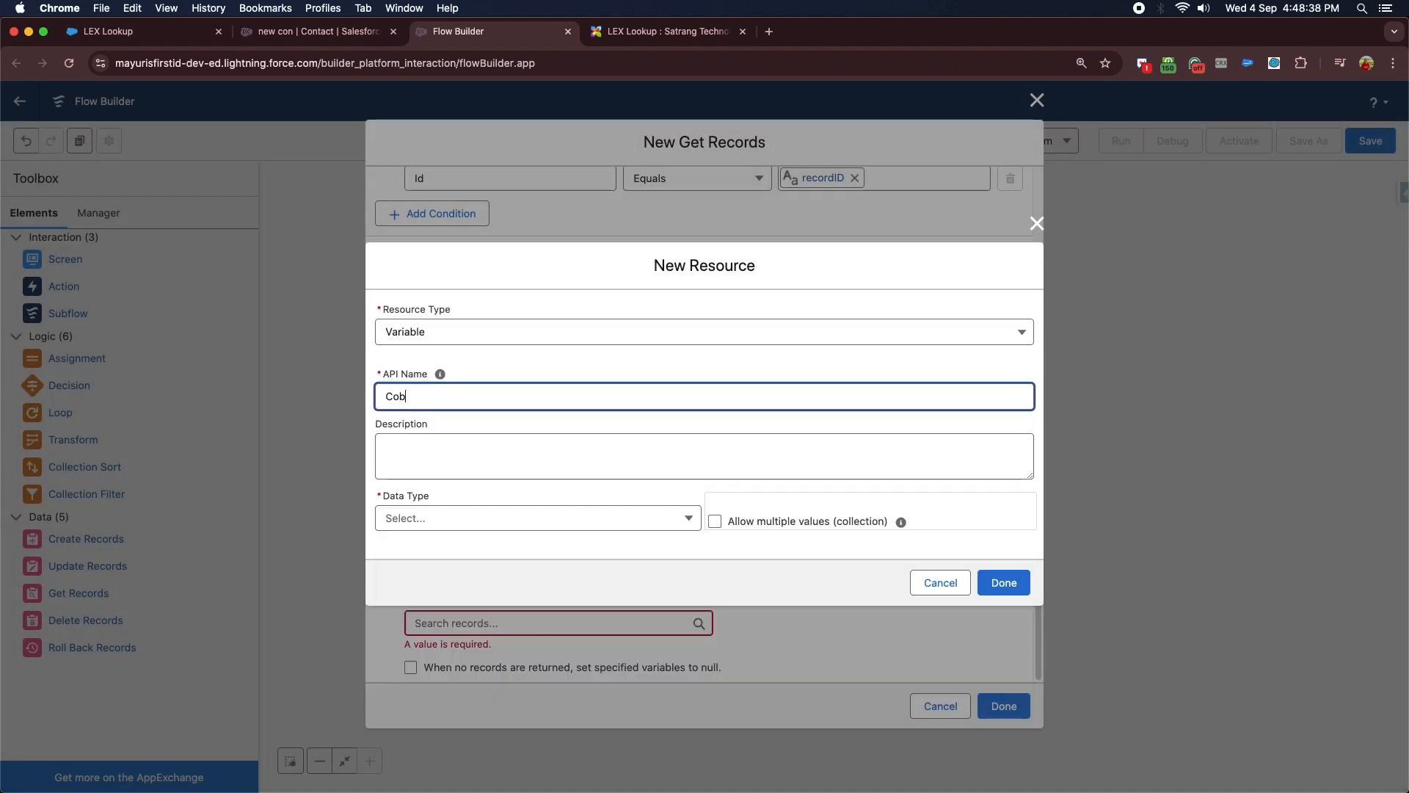
text(ntact Variable)
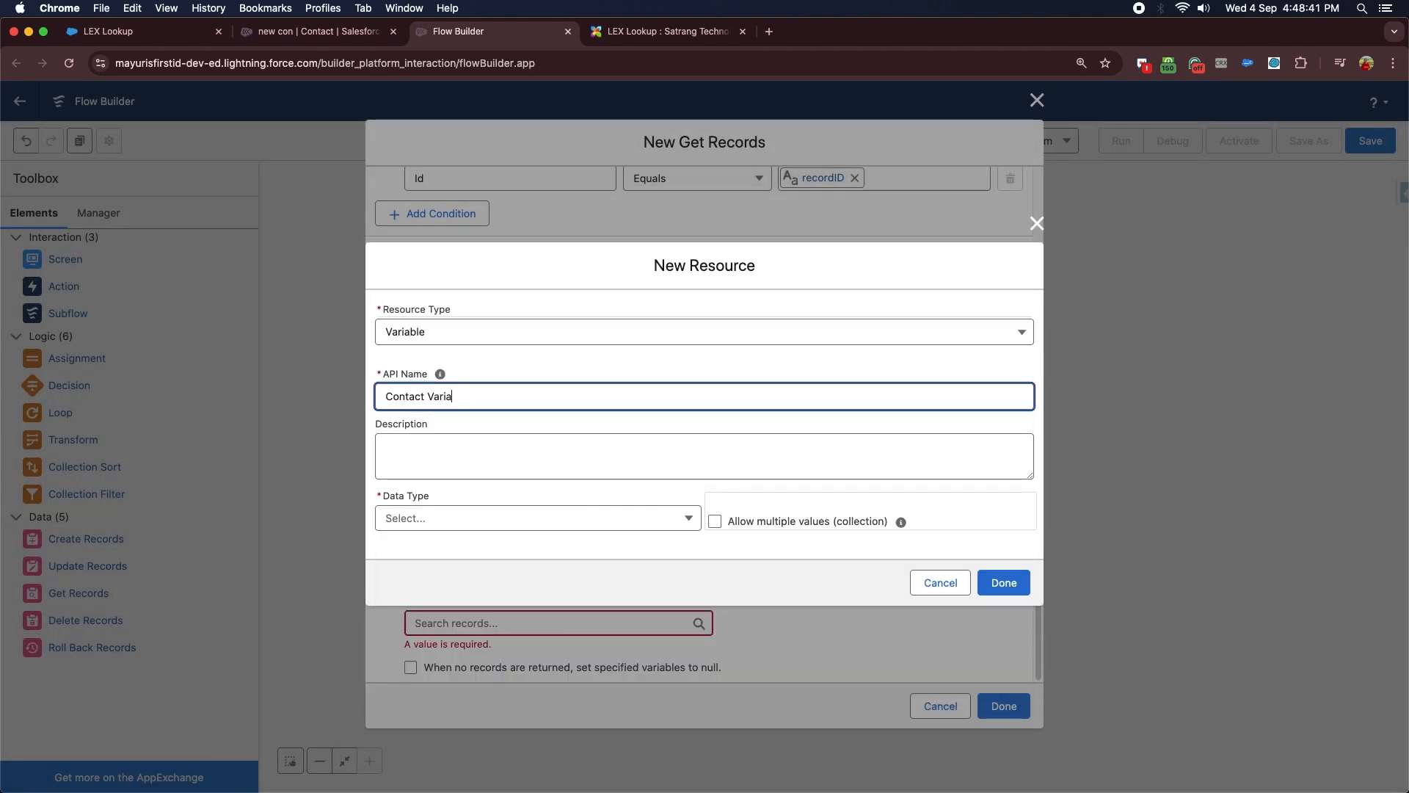
Give the variable the Record data type with the Contact object, make it available for input, and create it
click(462, 518)
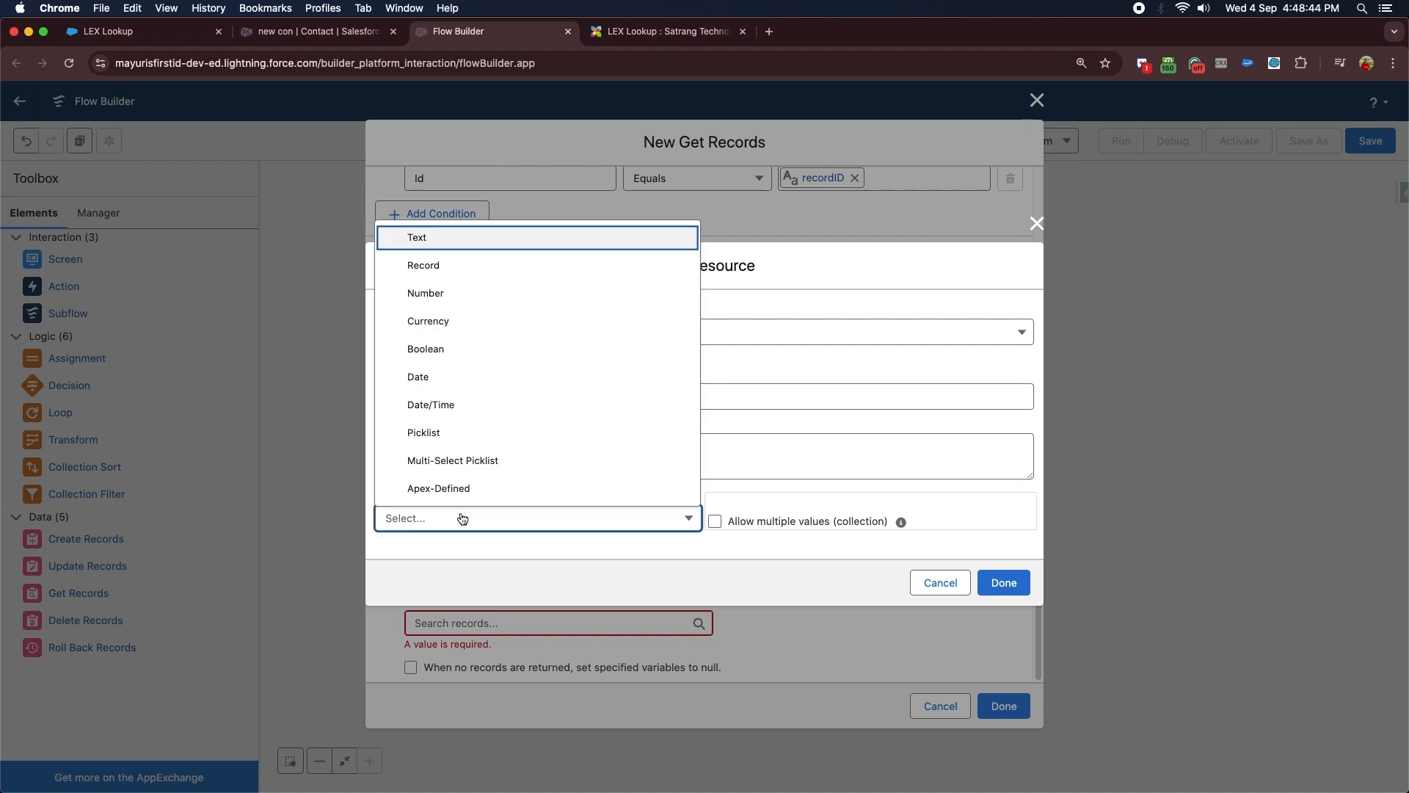
click(461, 267)
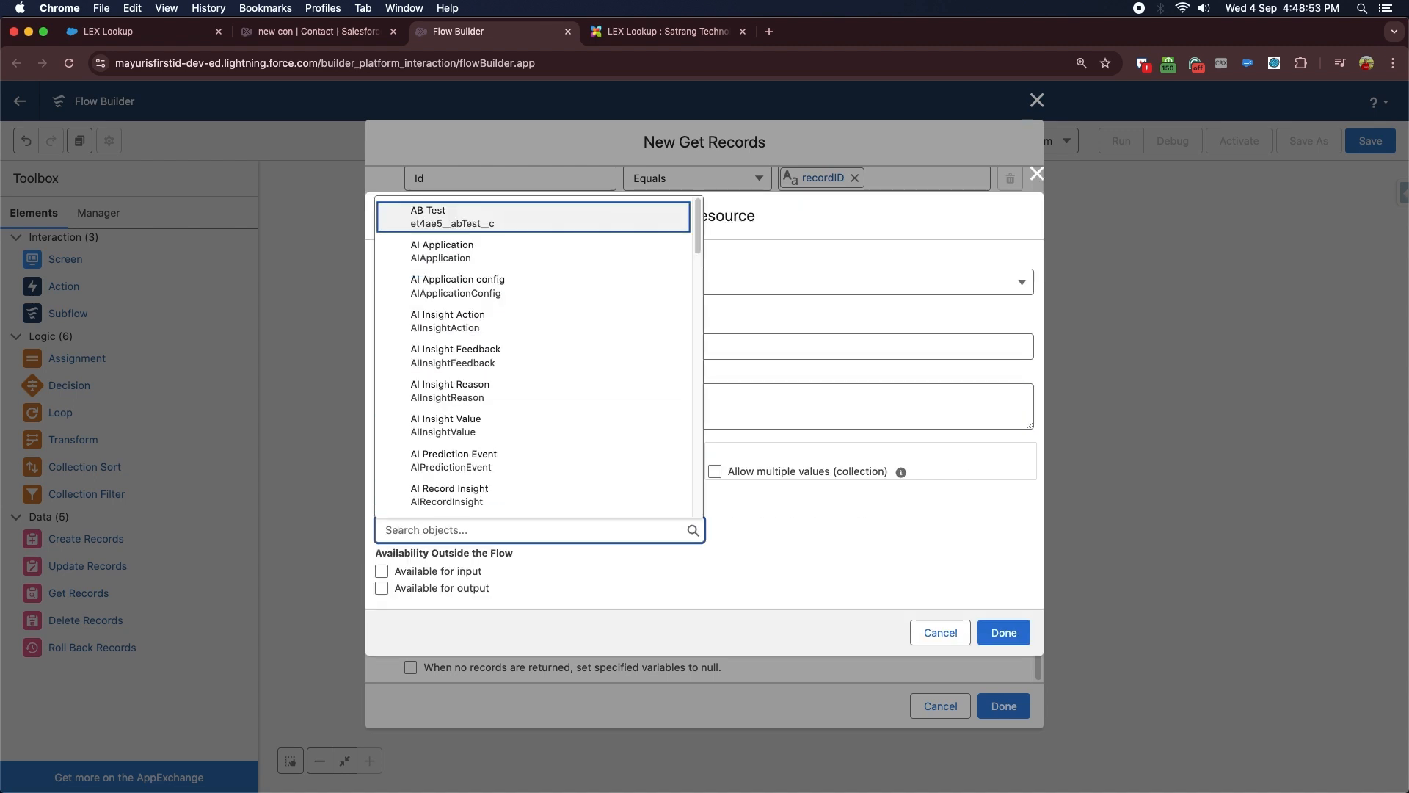
text(contact)
click(440, 460)
click(381, 571)
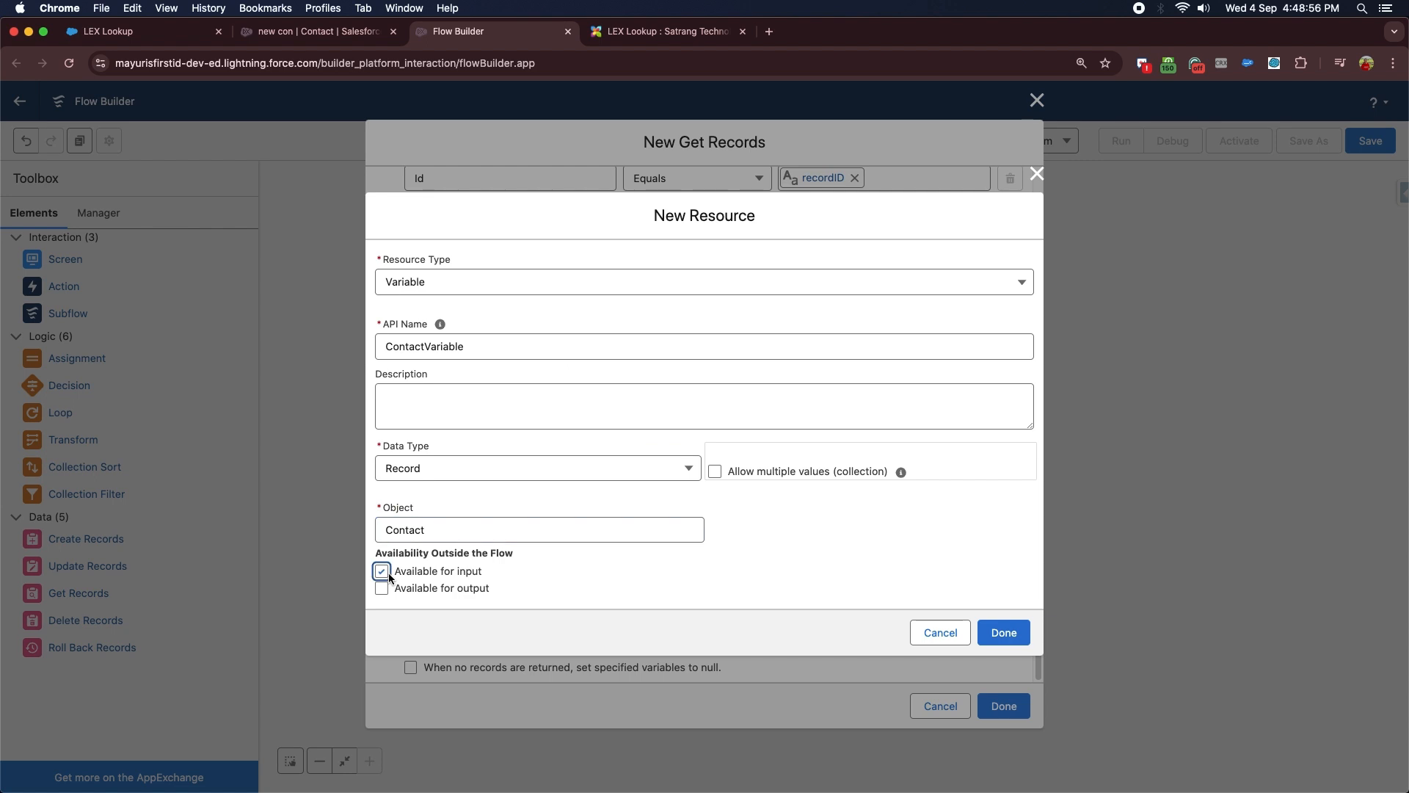
click(1000, 635)
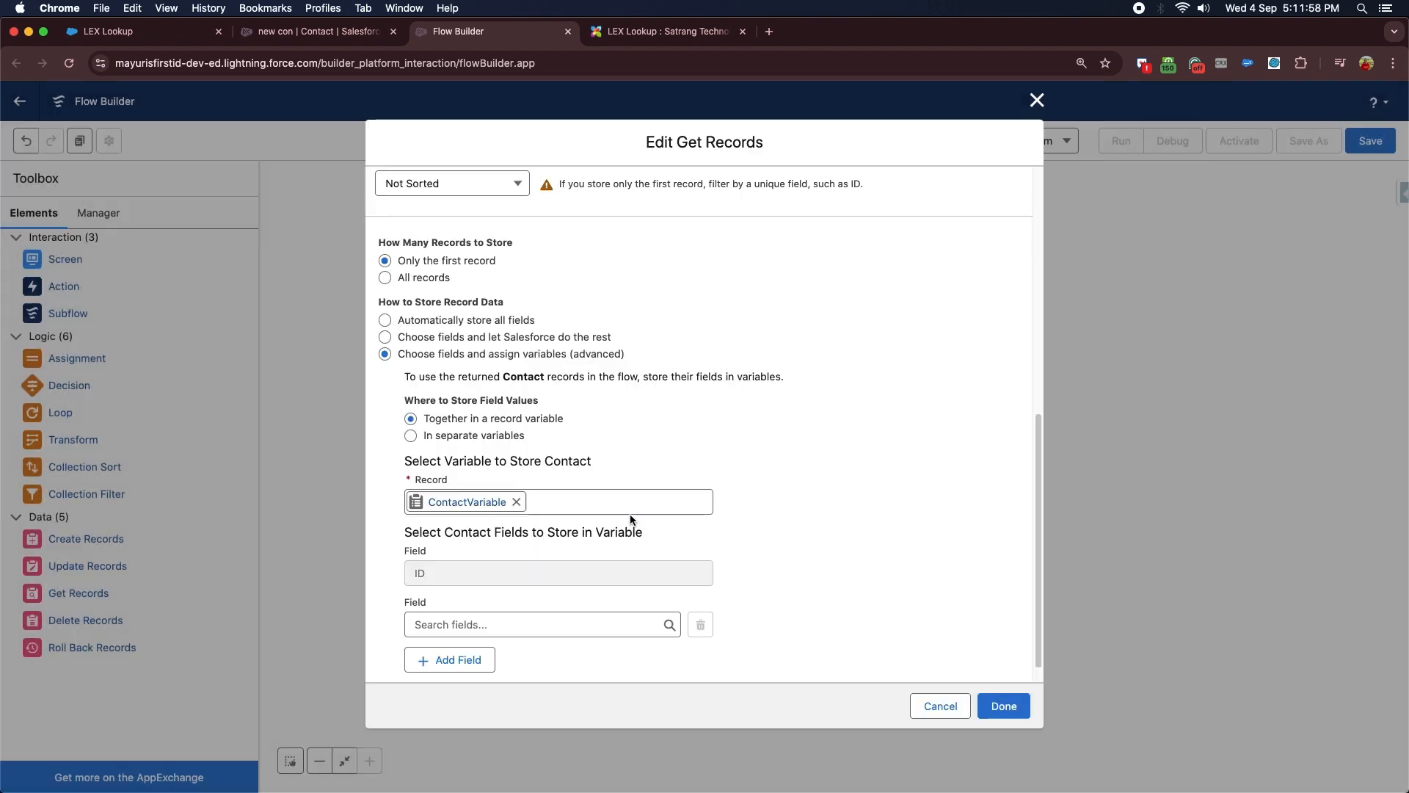
Choose AccountId as a contact field to store in ContactVariable
double_click(431, 480)
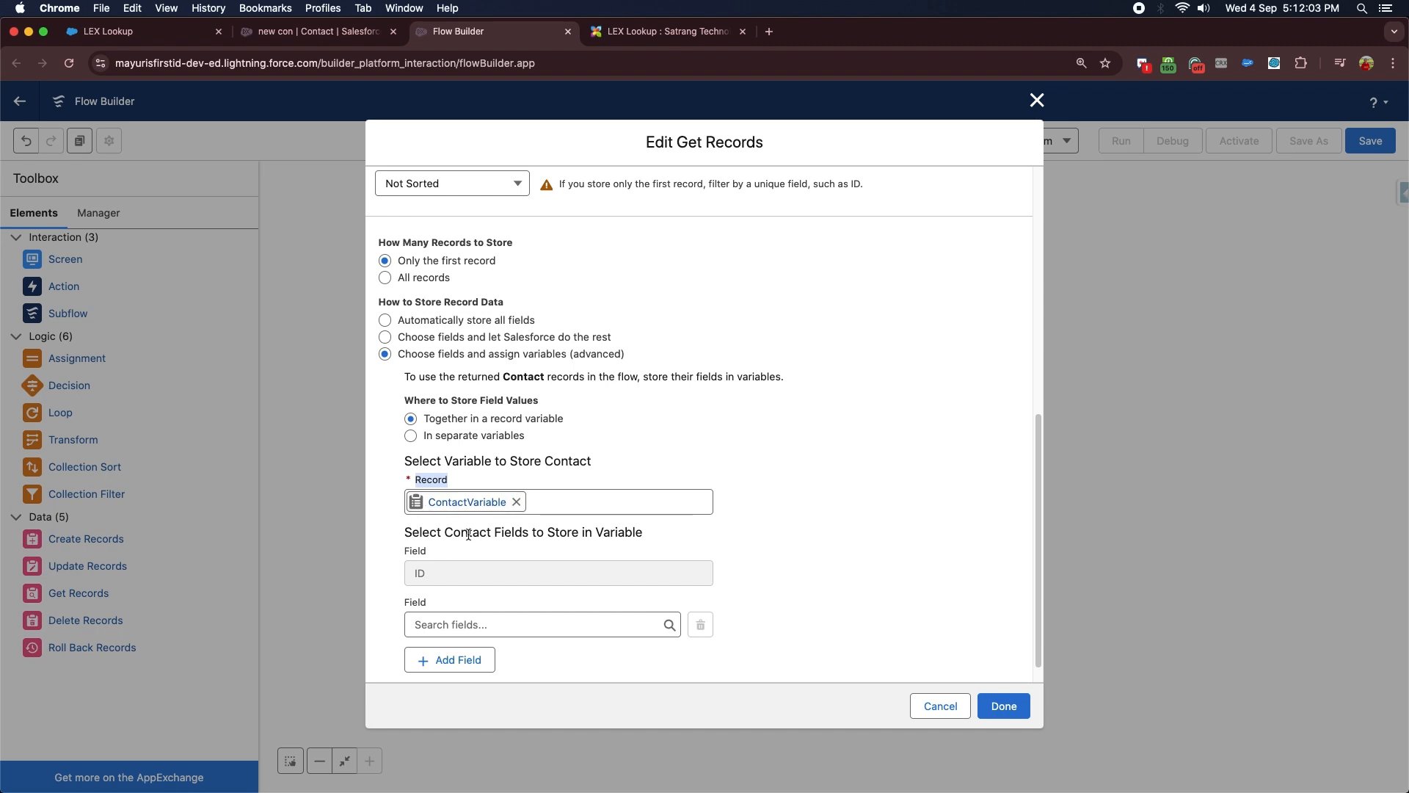
click(909, 556)
drag(431, 574, 418, 567)
scroll(458, 624, down, 1)
click(457, 602)
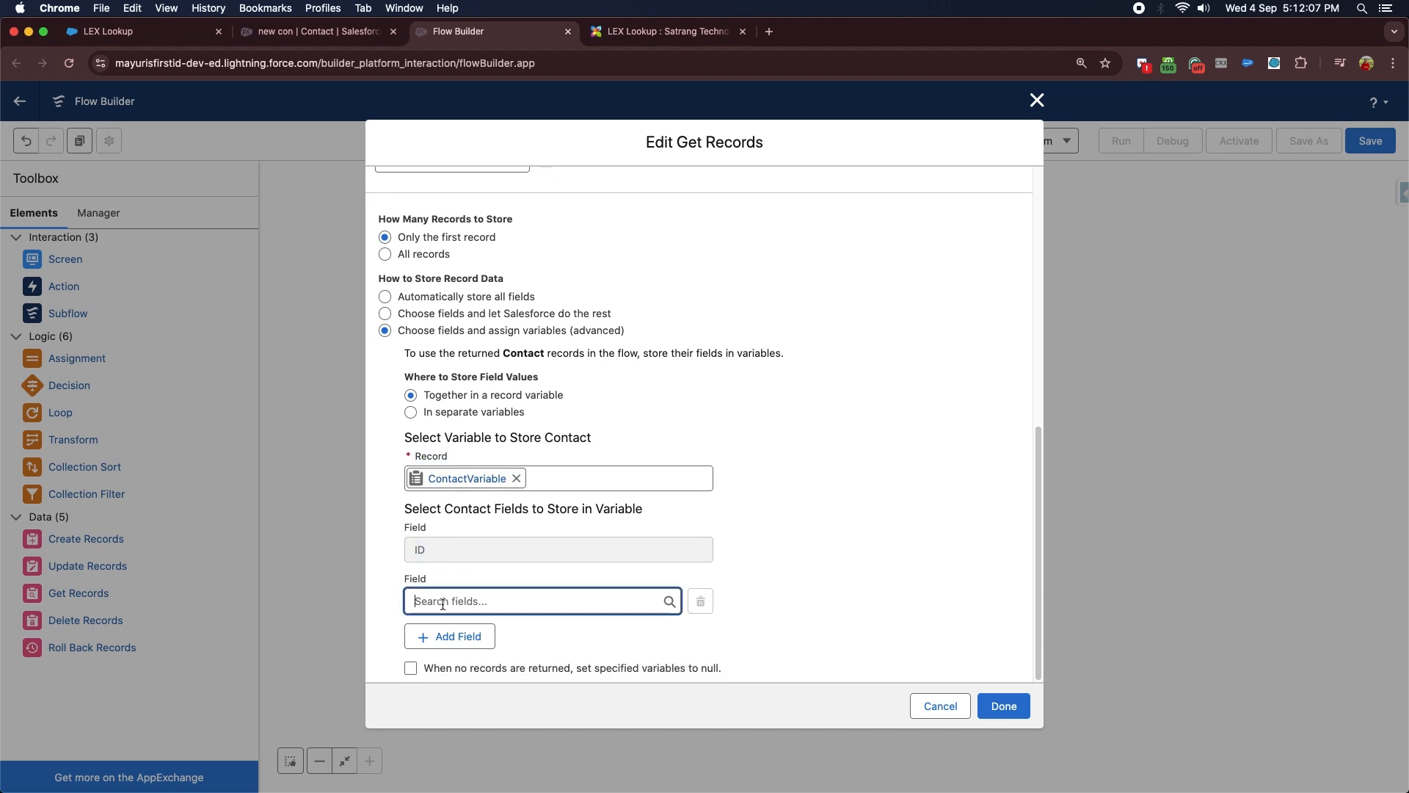
text(acc)
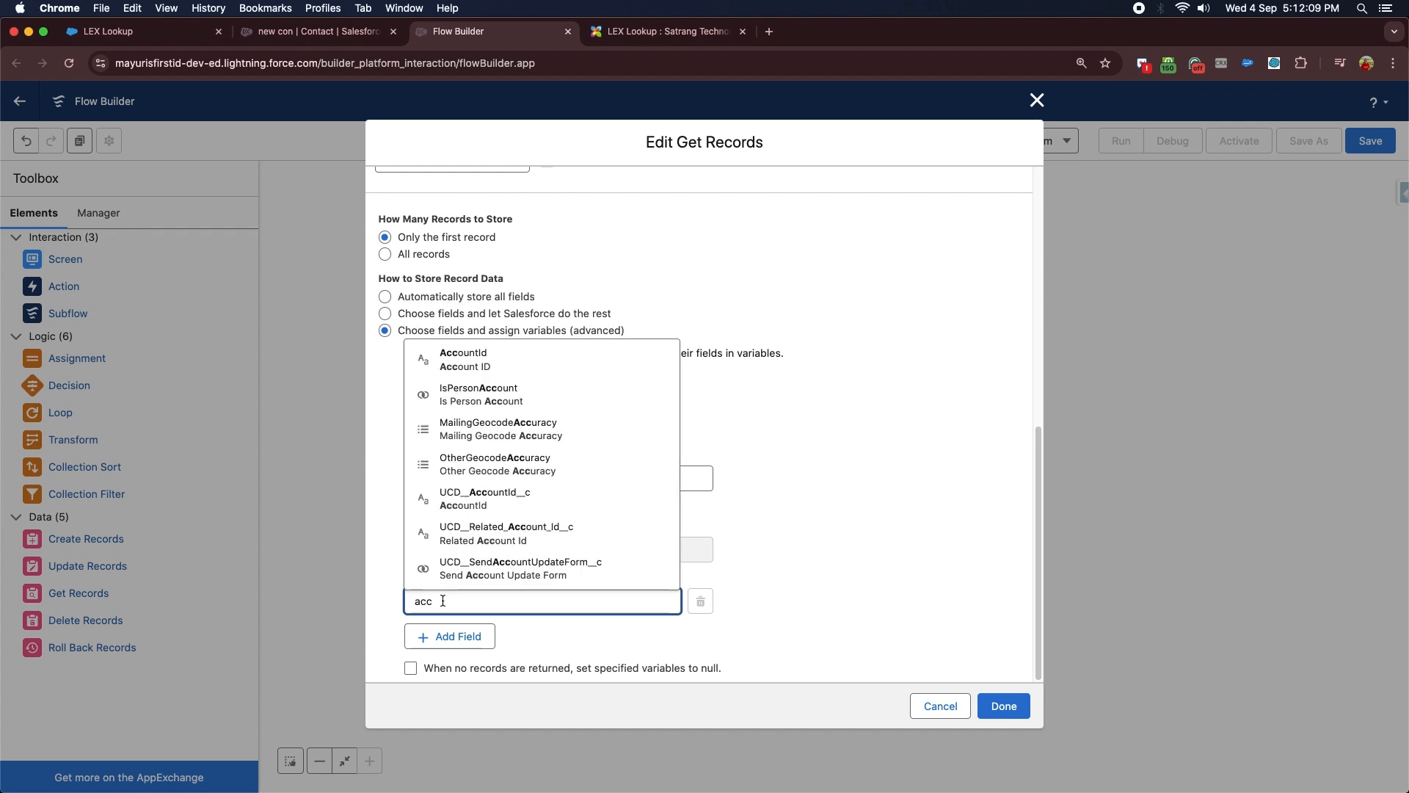
click(481, 365)
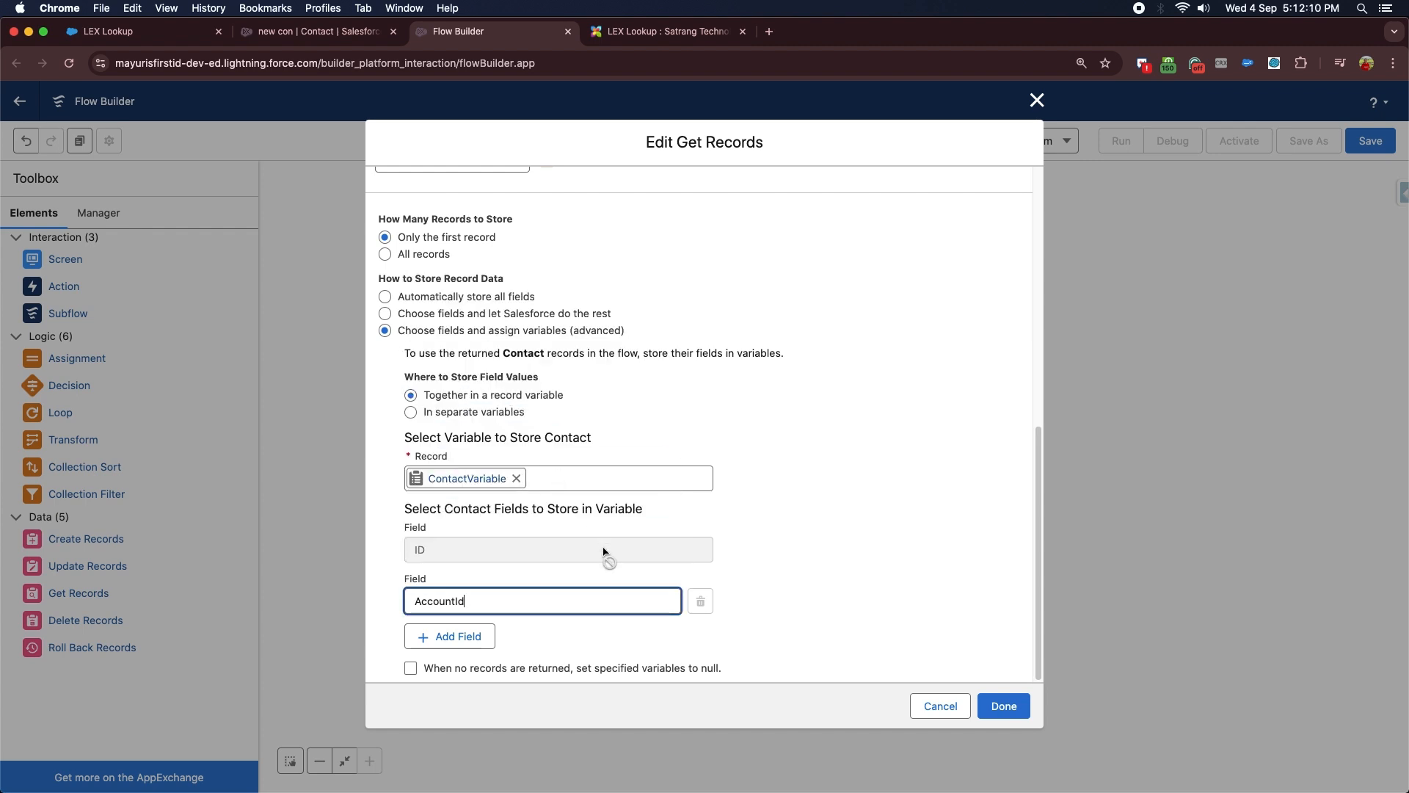
Add the Name field to the stored contact fields and finish the Get Records element
click(479, 637)
click(487, 600)
text(name)
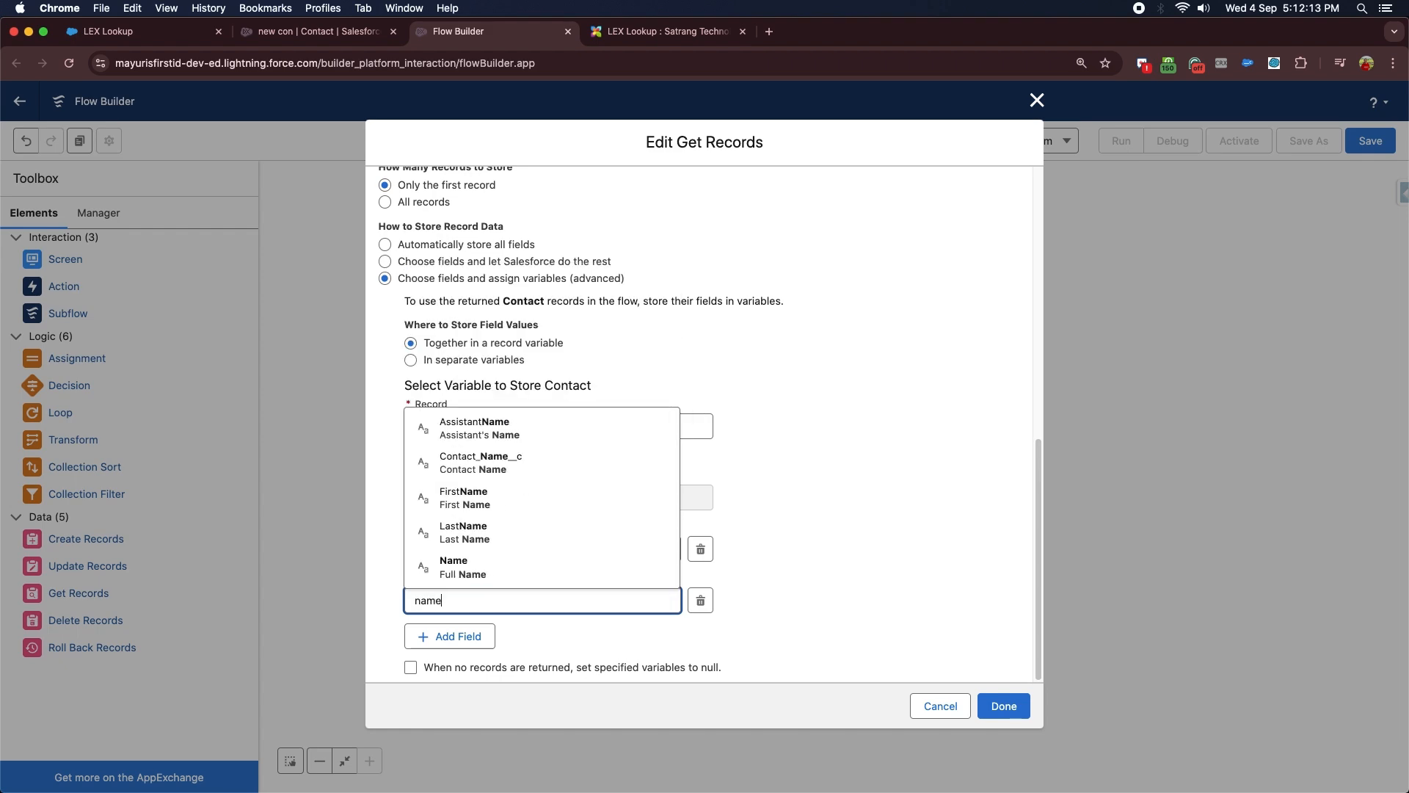
click(496, 571)
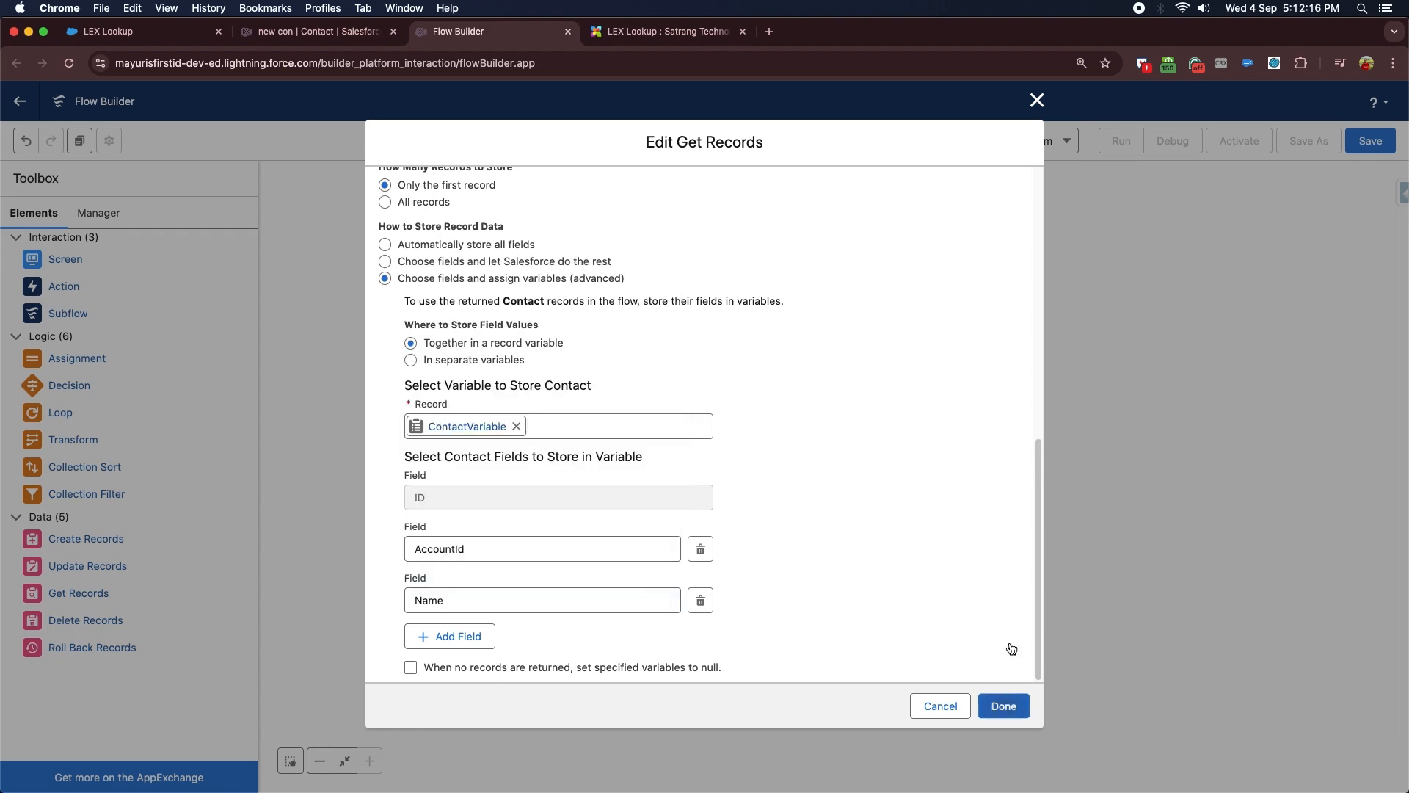
click(1003, 706)
Add a Screen element to the flow and place the non-deprecated LEX Lookup component on it
drag(65, 258, 543, 370)
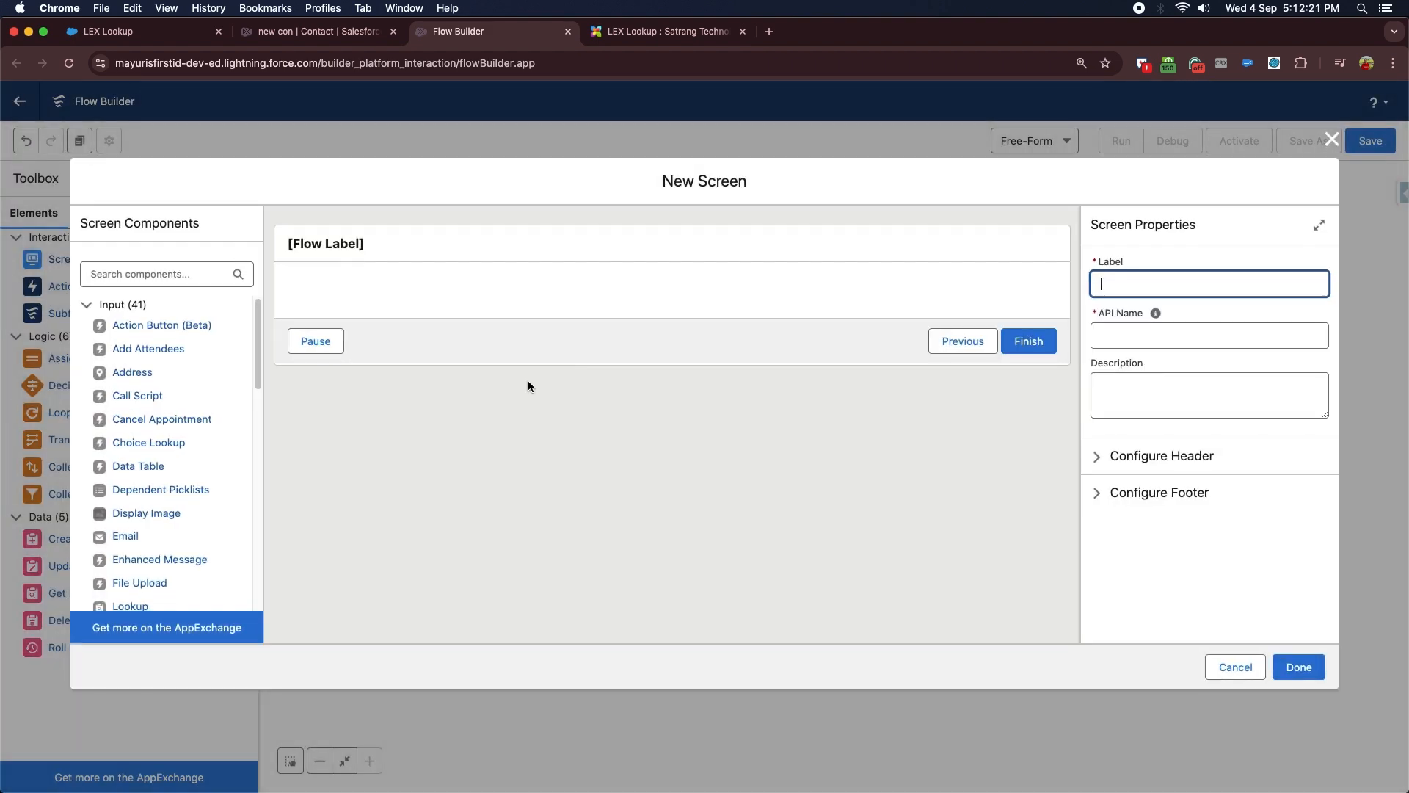
click(161, 280)
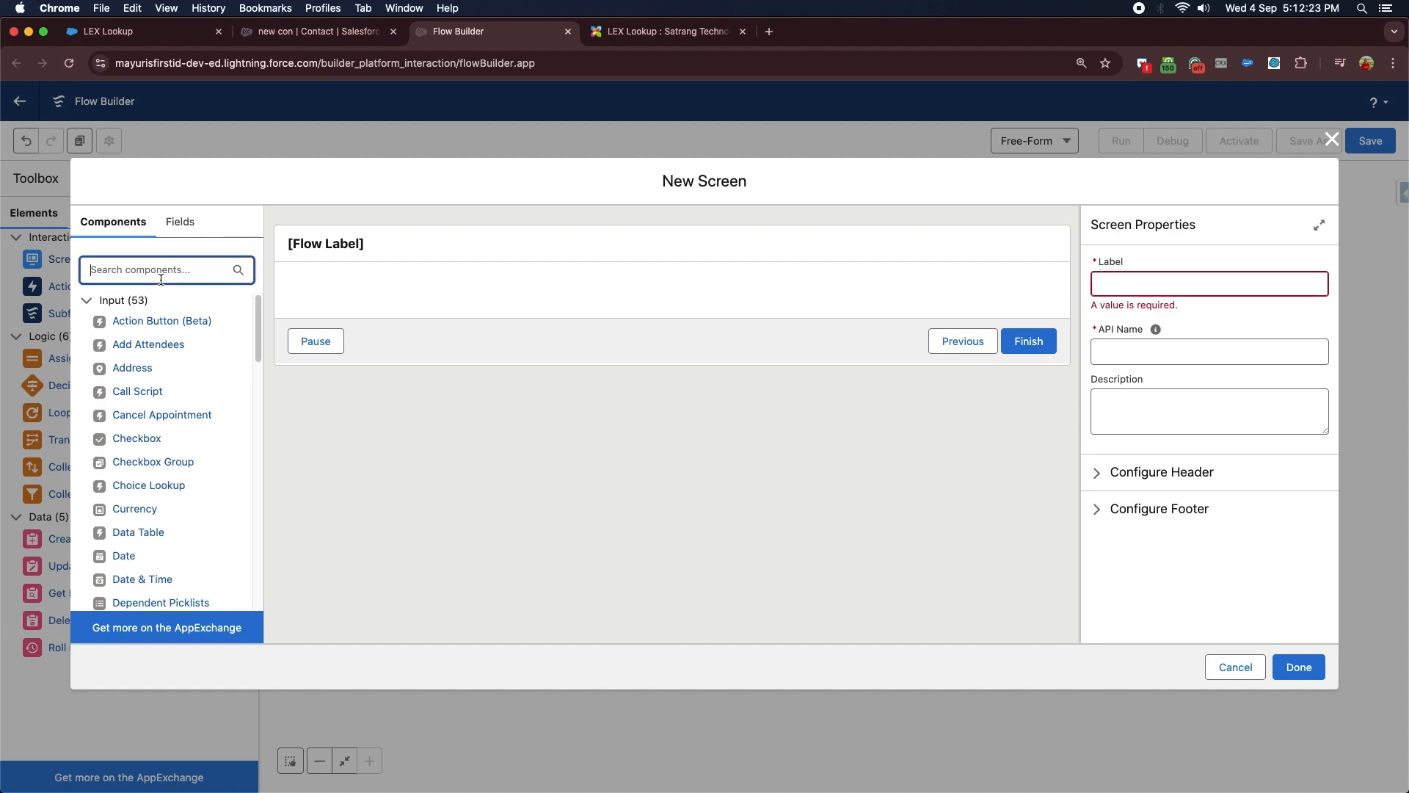
text(lex)
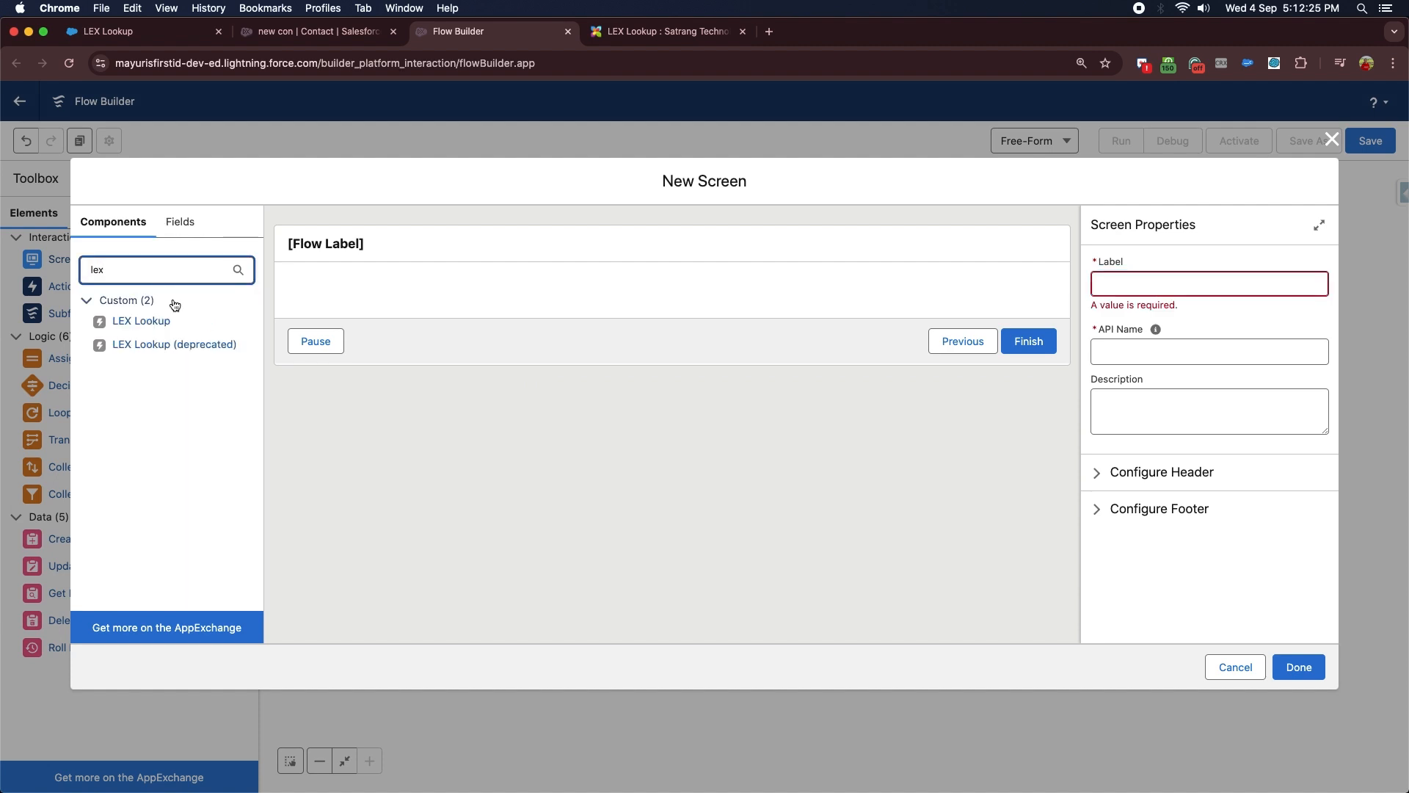
drag(167, 325, 399, 288)
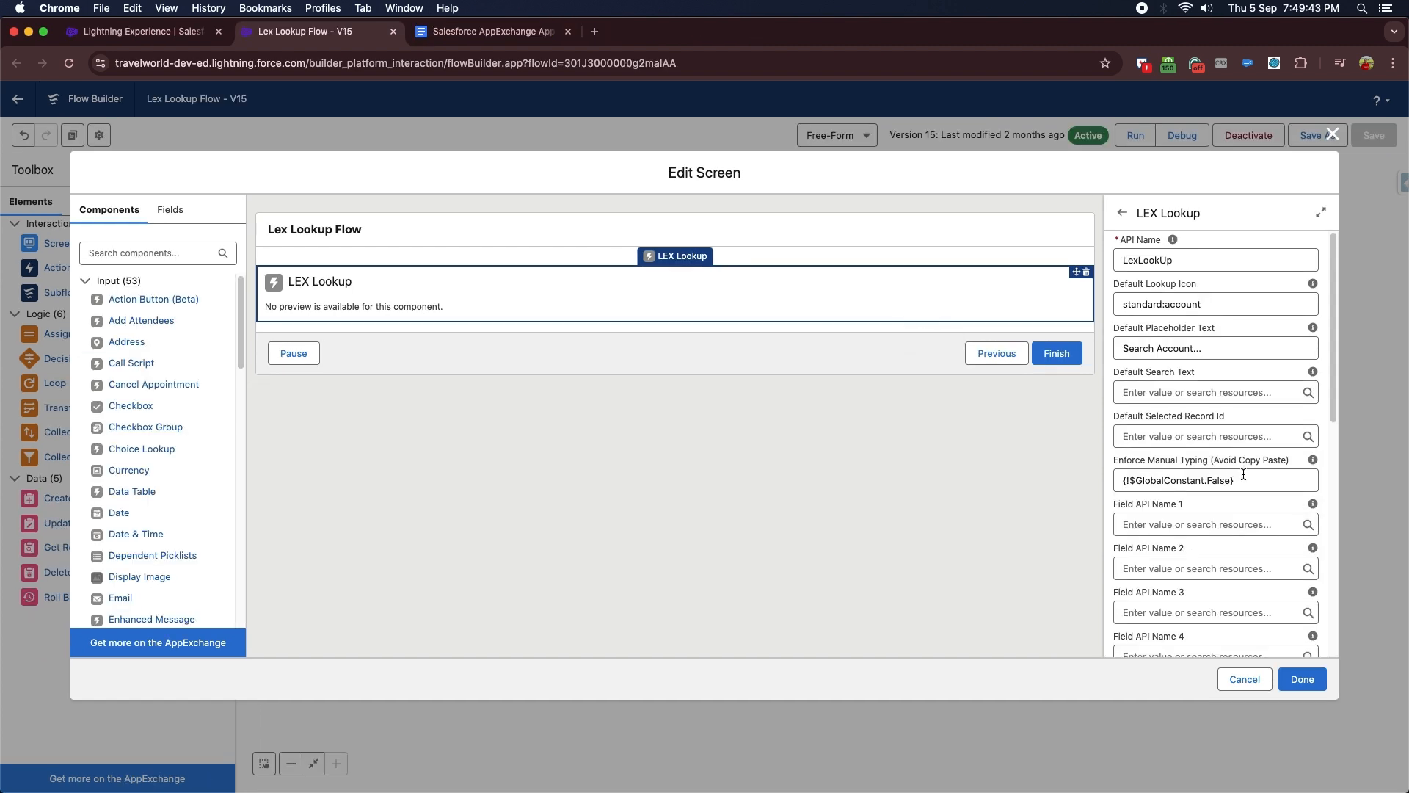
Look through the LEX Lookup component's settings and consult the option descriptions in the configuration guide document
scroll(1244, 474, down, 5)
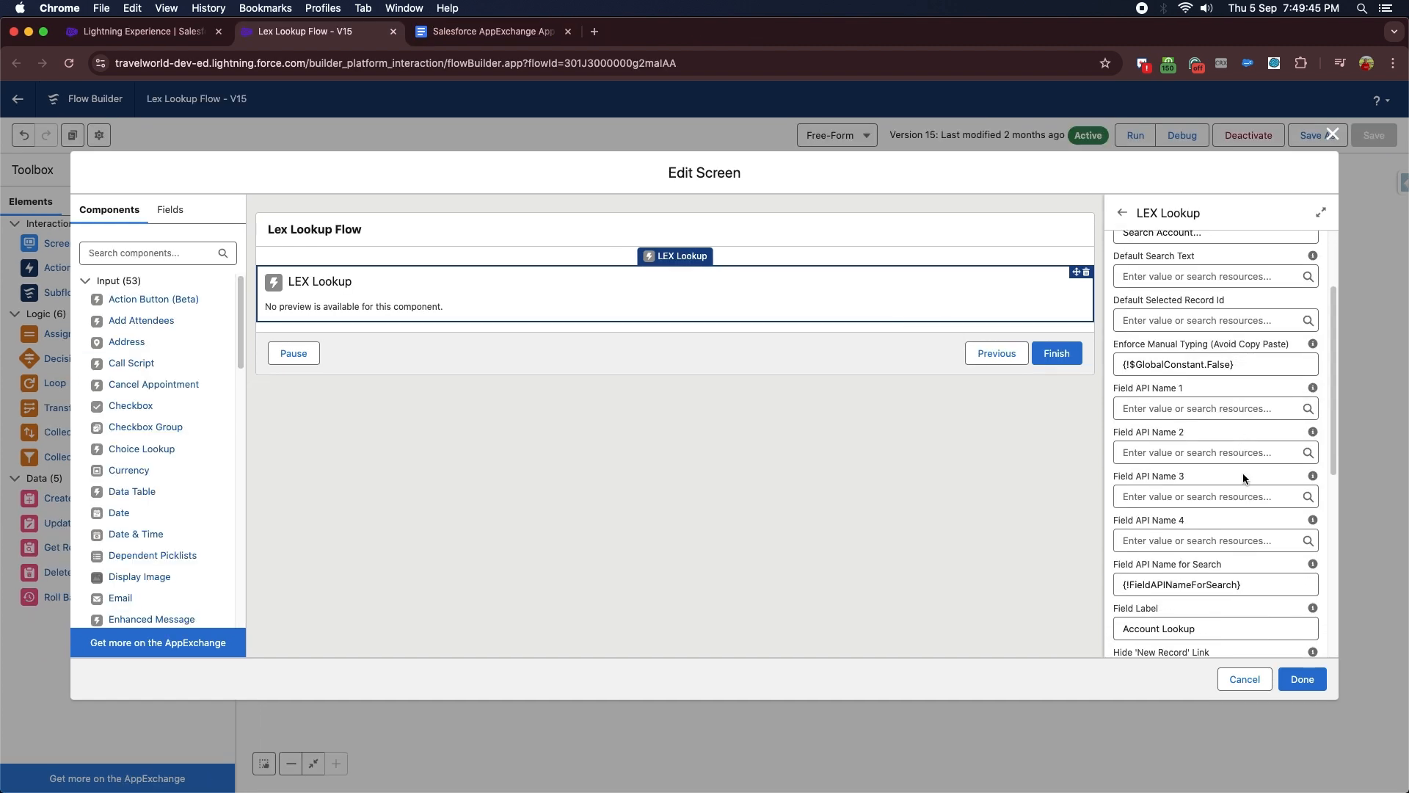
scroll(1243, 472, down, 4)
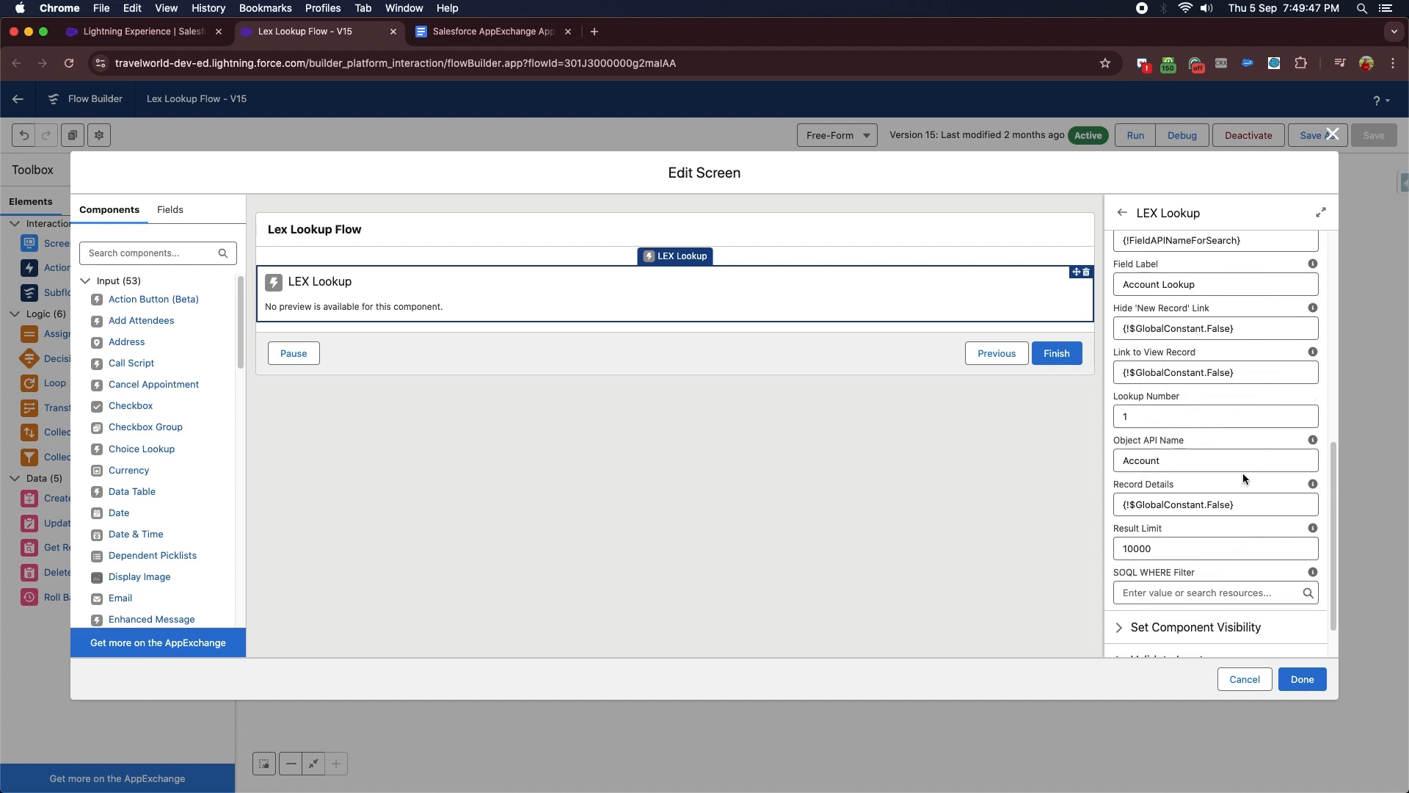
click(493, 31)
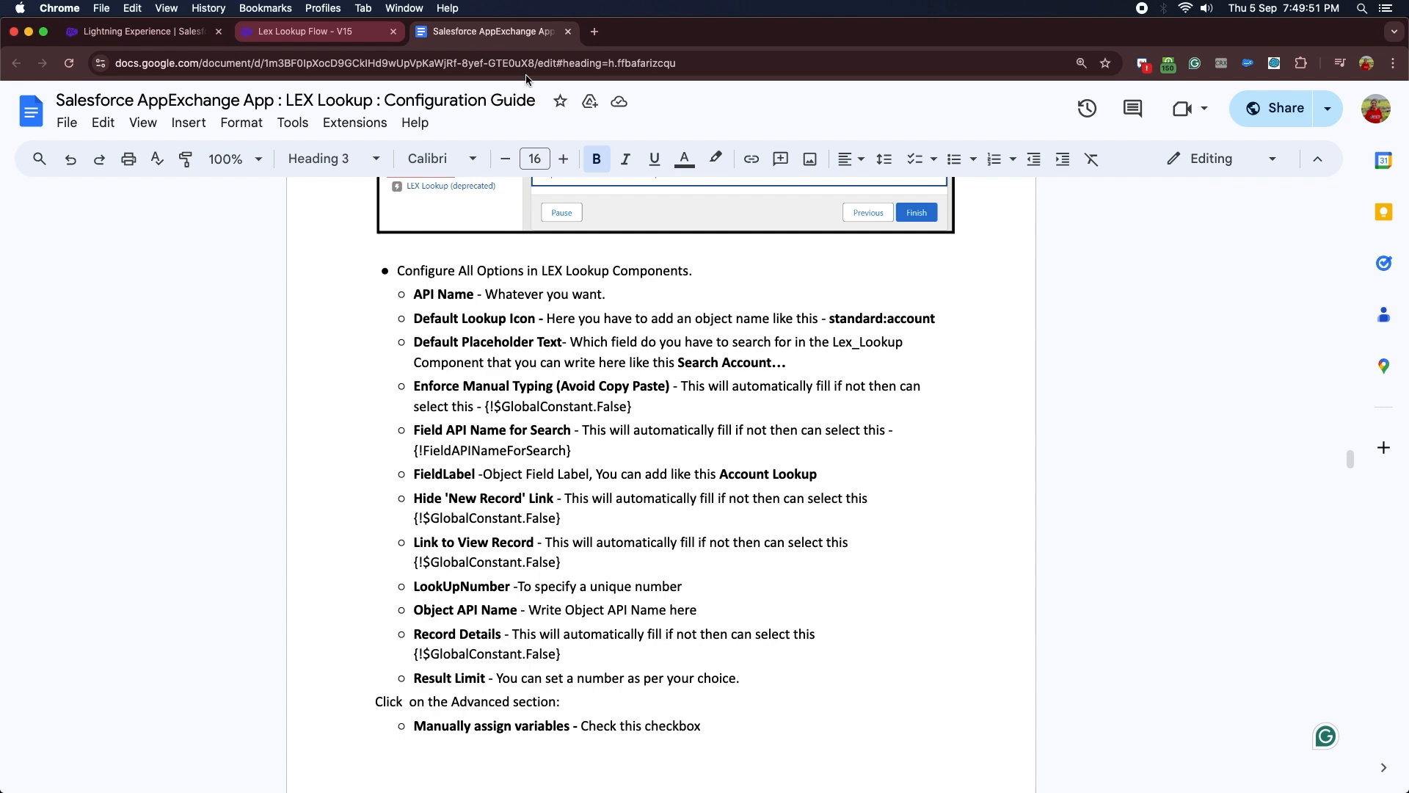
click(308, 31)
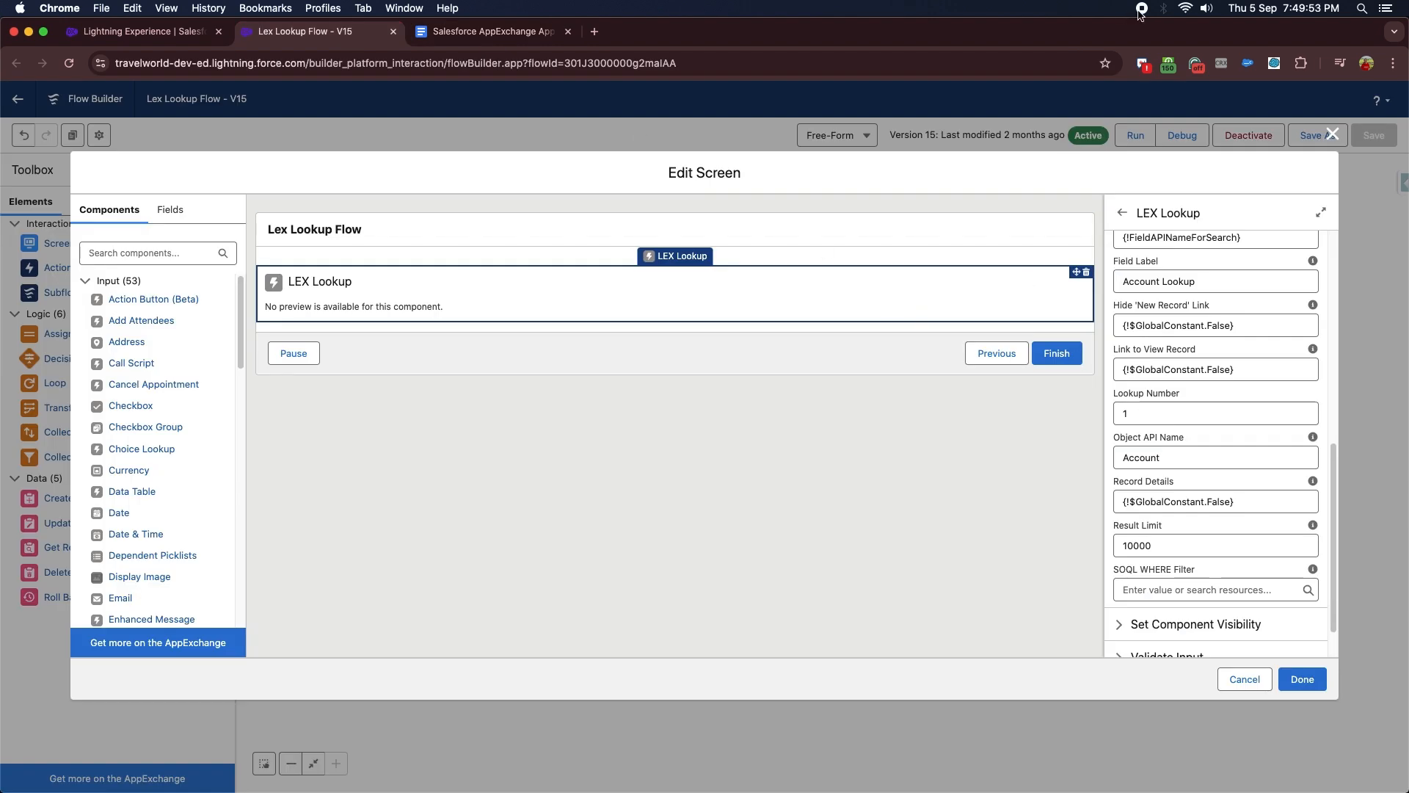
Examine the LEX Lookup's API name, lookup icon, placeholder text, manual typing and field API name settings
drag(1122, 262, 1181, 261)
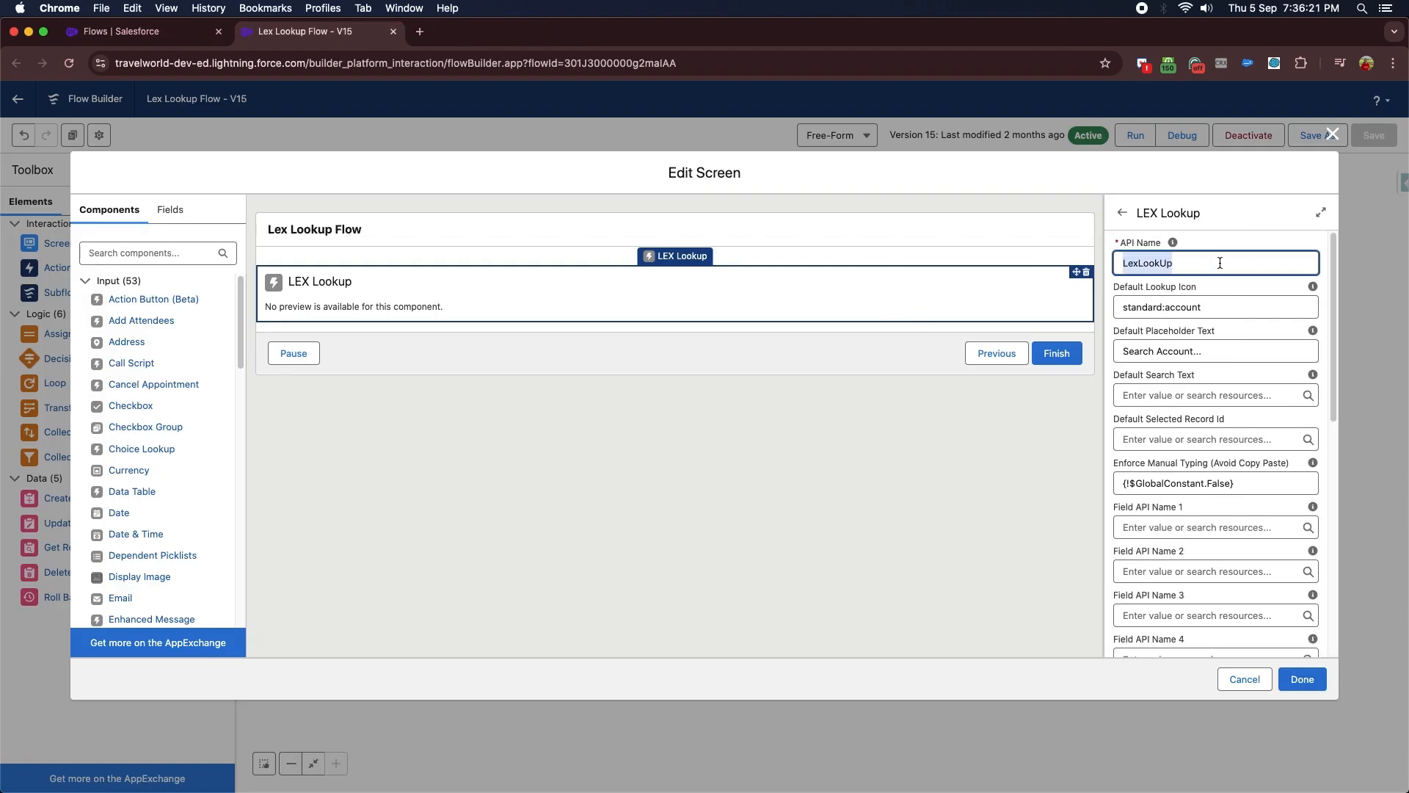
drag(1214, 307, 1120, 308)
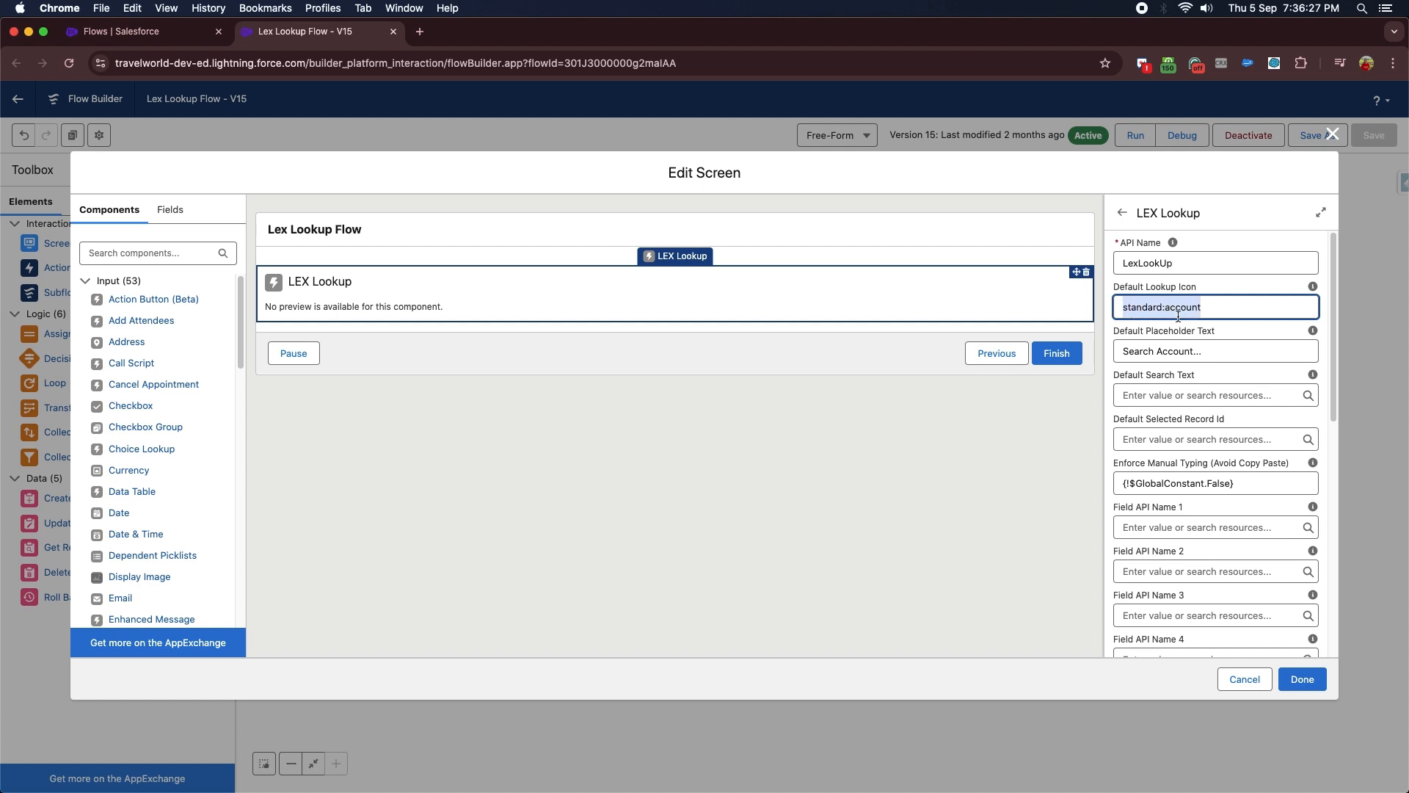
scroll(1200, 406, down, 1)
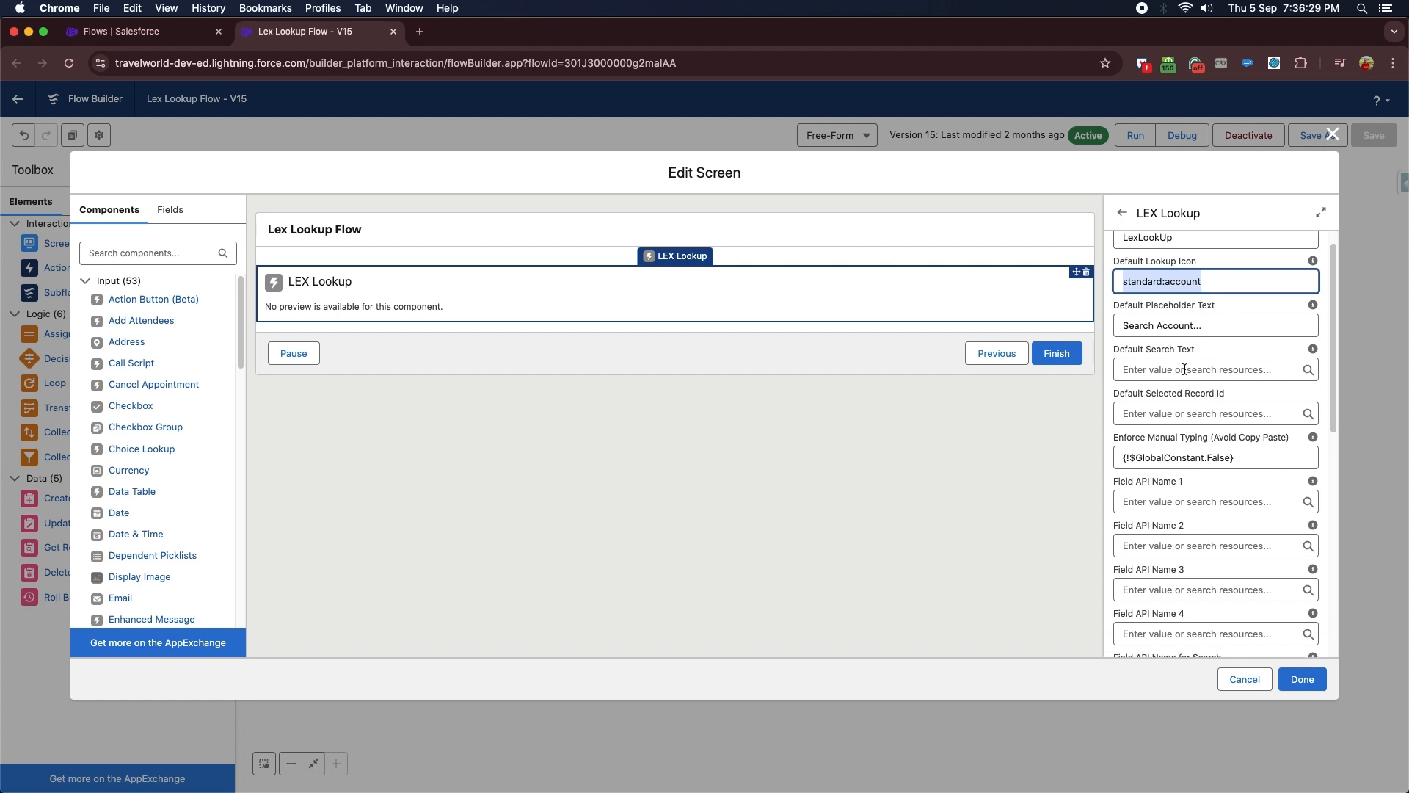
click(1237, 331)
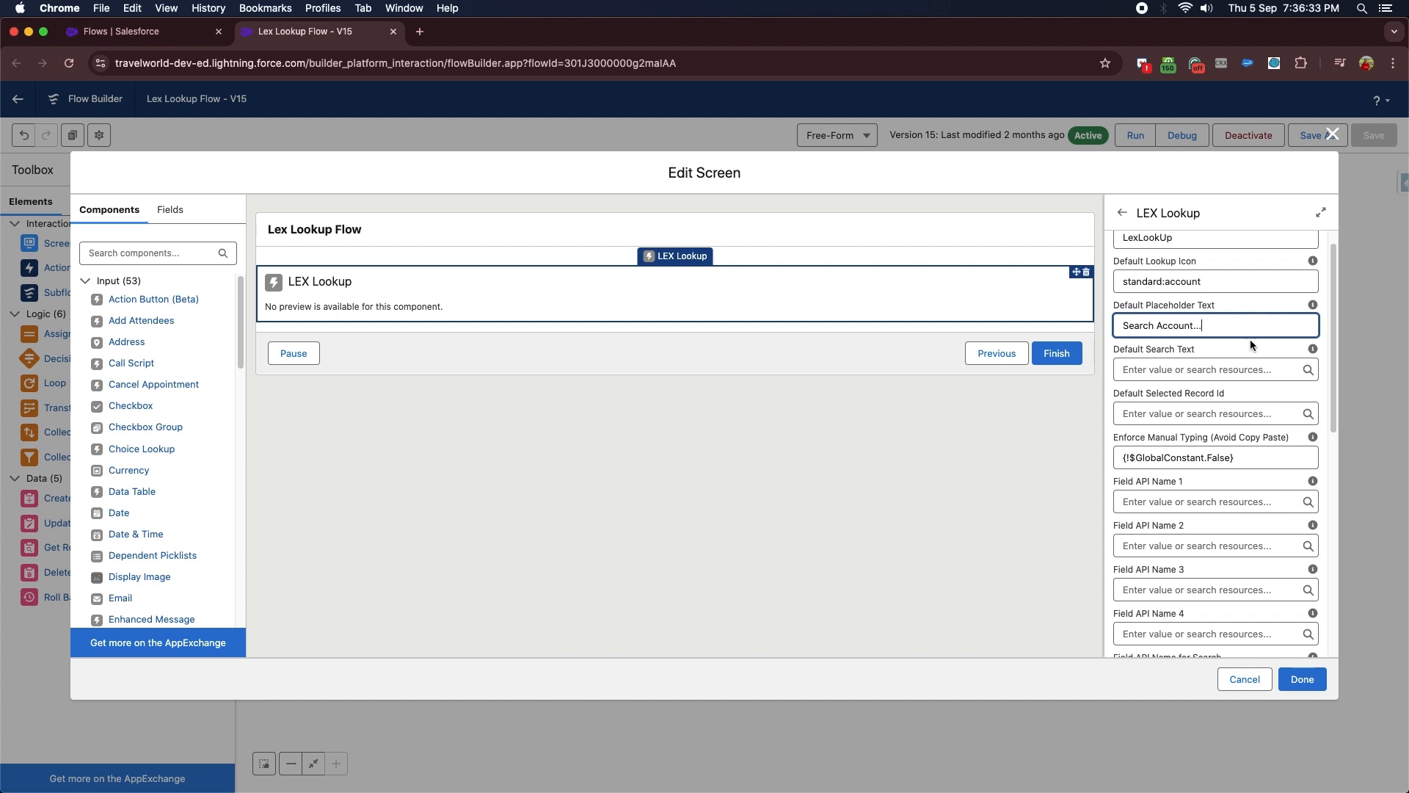
scroll(1284, 334, down, 1)
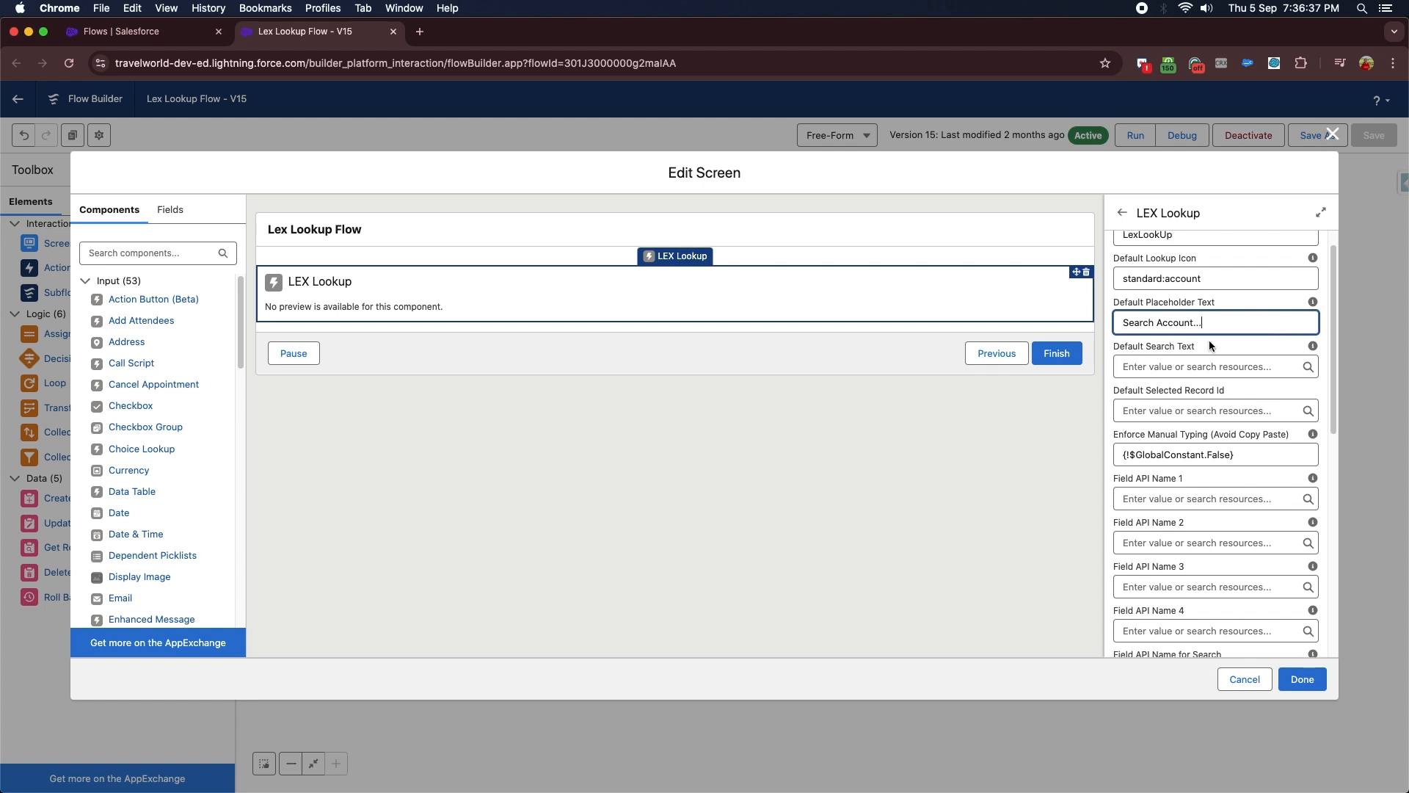
scroll(1227, 452, down, 1)
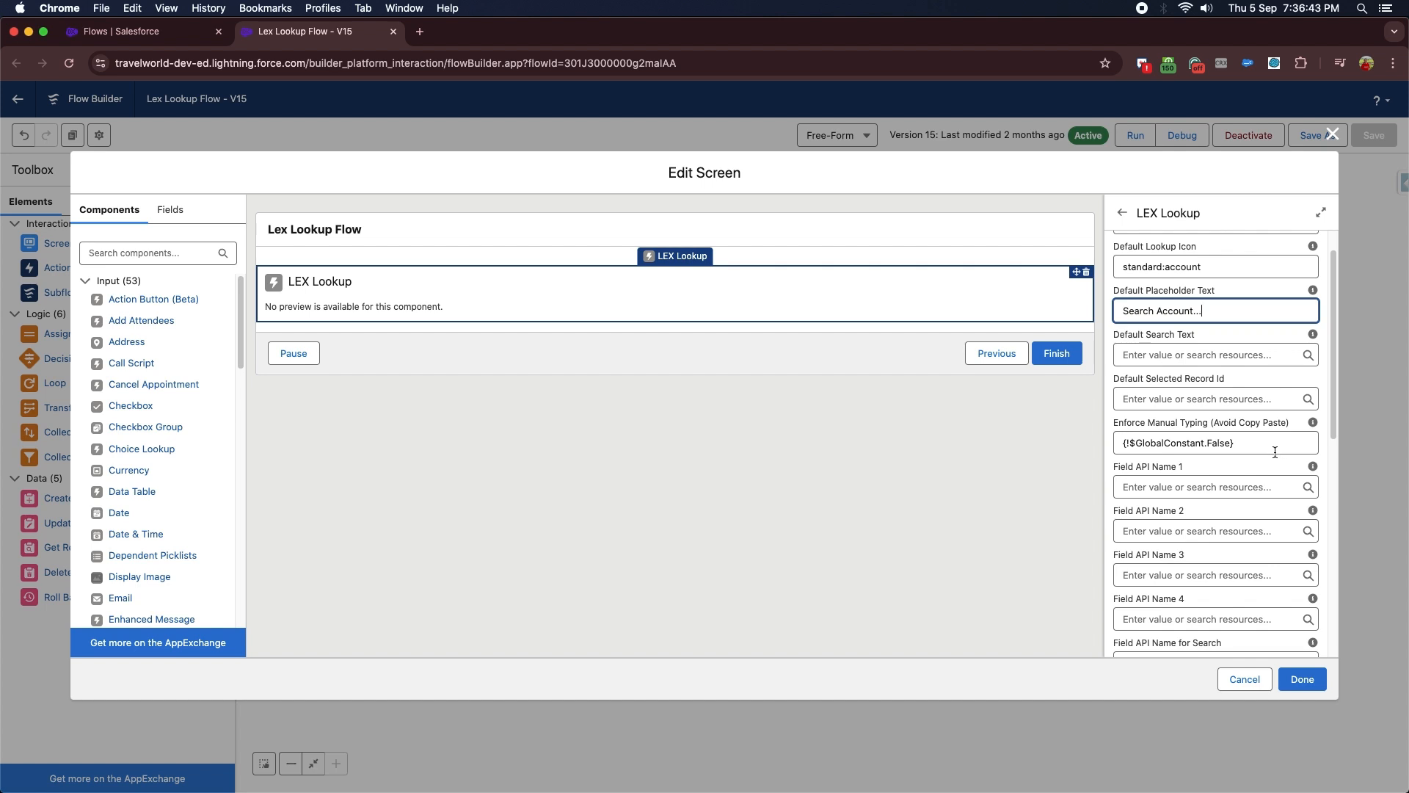
scroll(1277, 451, down, 5)
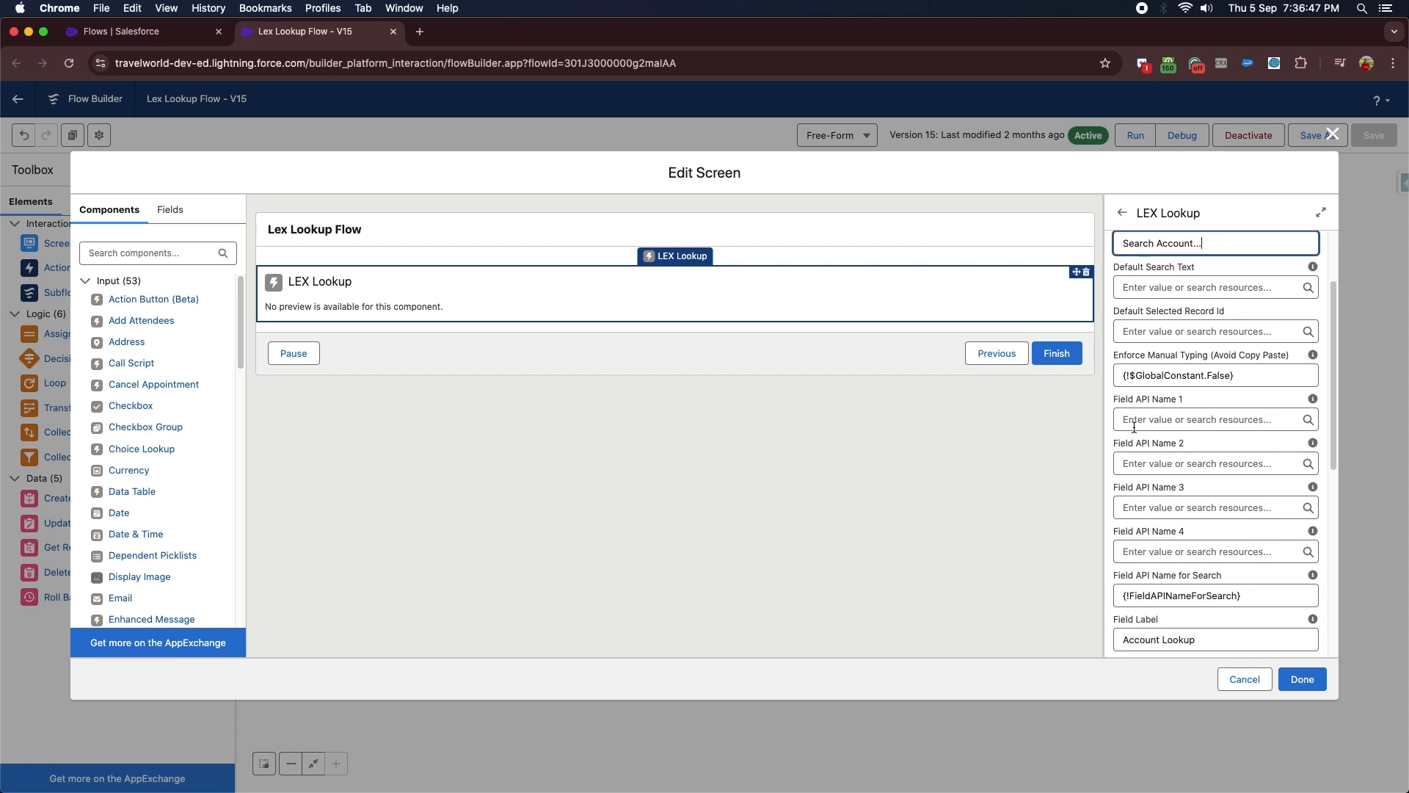
Examine the LEX Lookup's search field API name, field label, 'New Record' link and Link to View Record settings
scroll(1221, 580, down, 4)
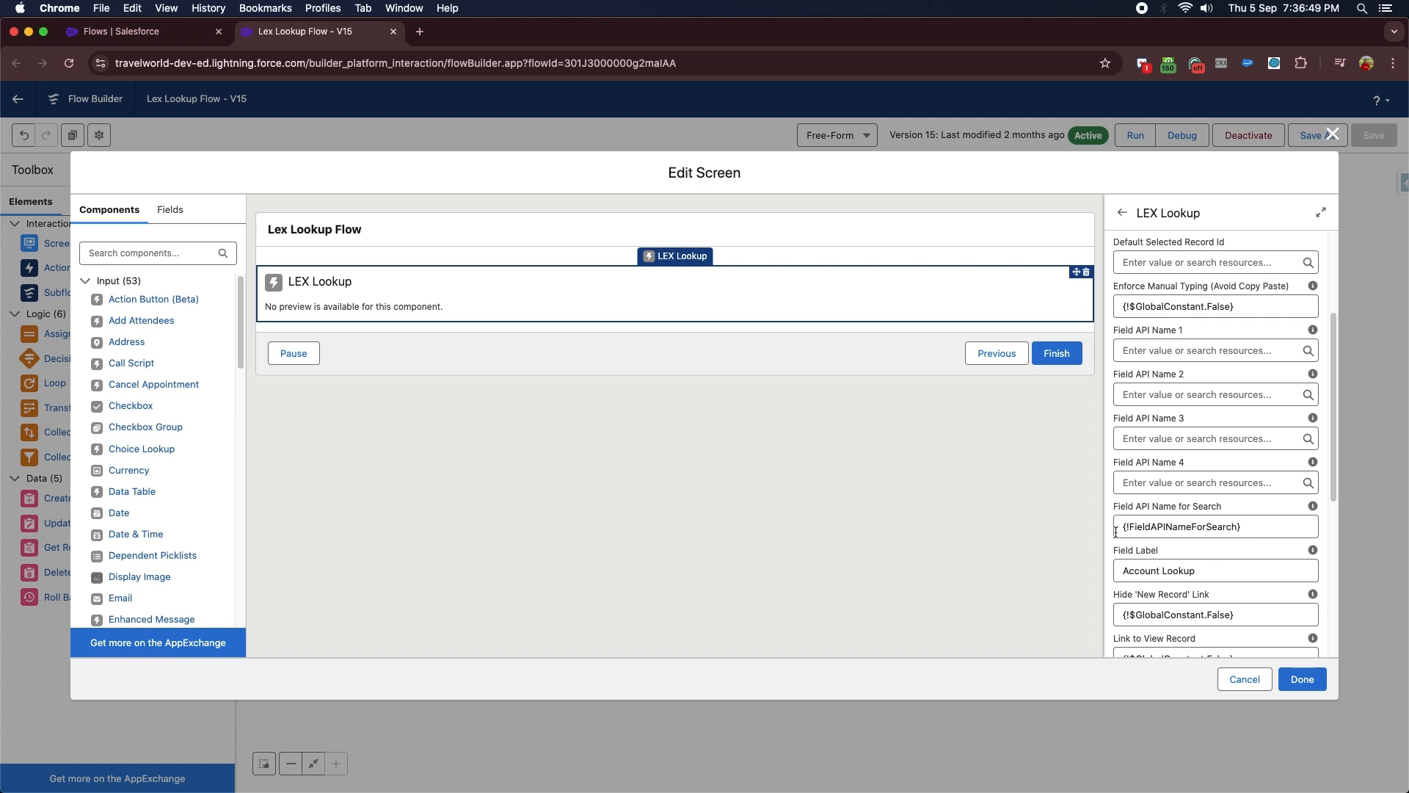
click(1250, 529)
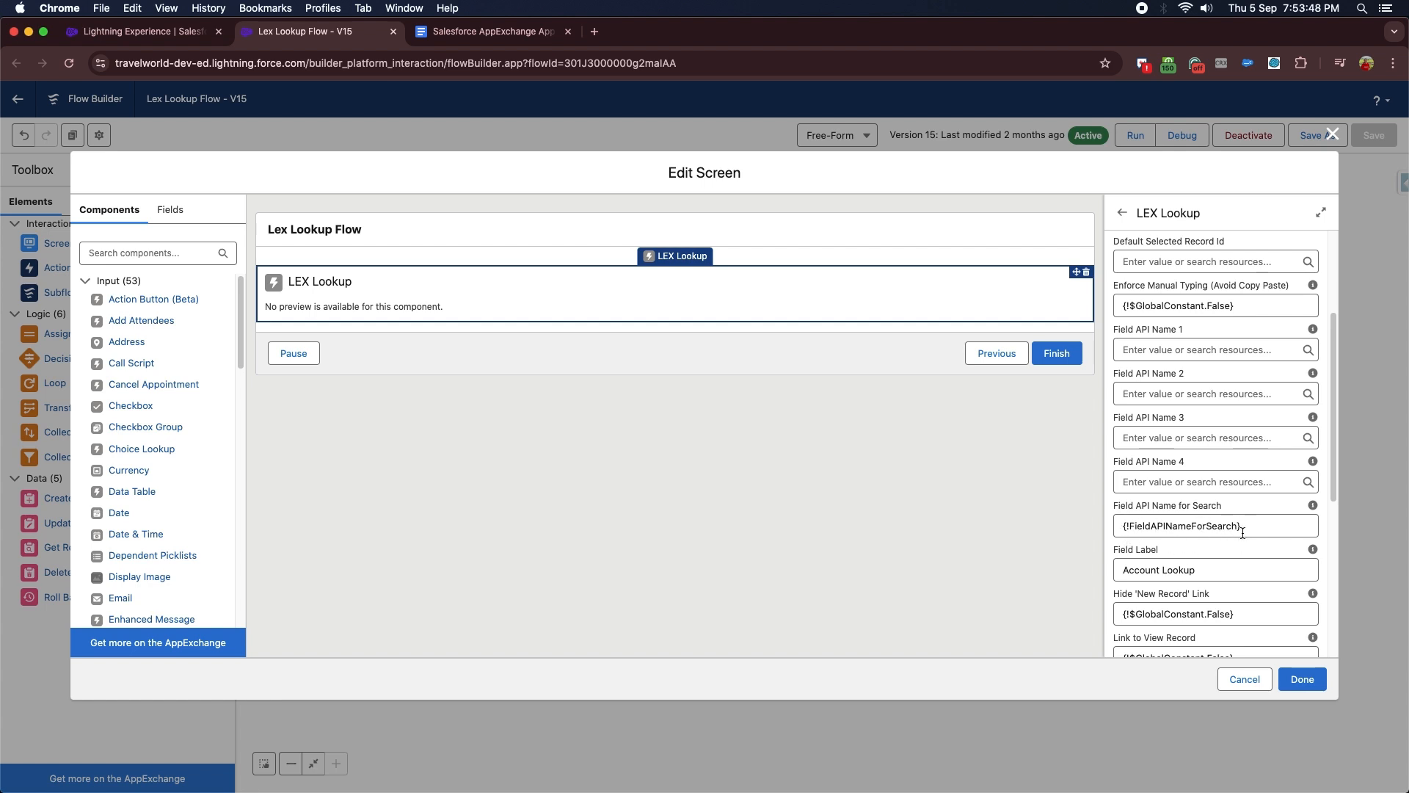
drag(1116, 552, 1197, 571)
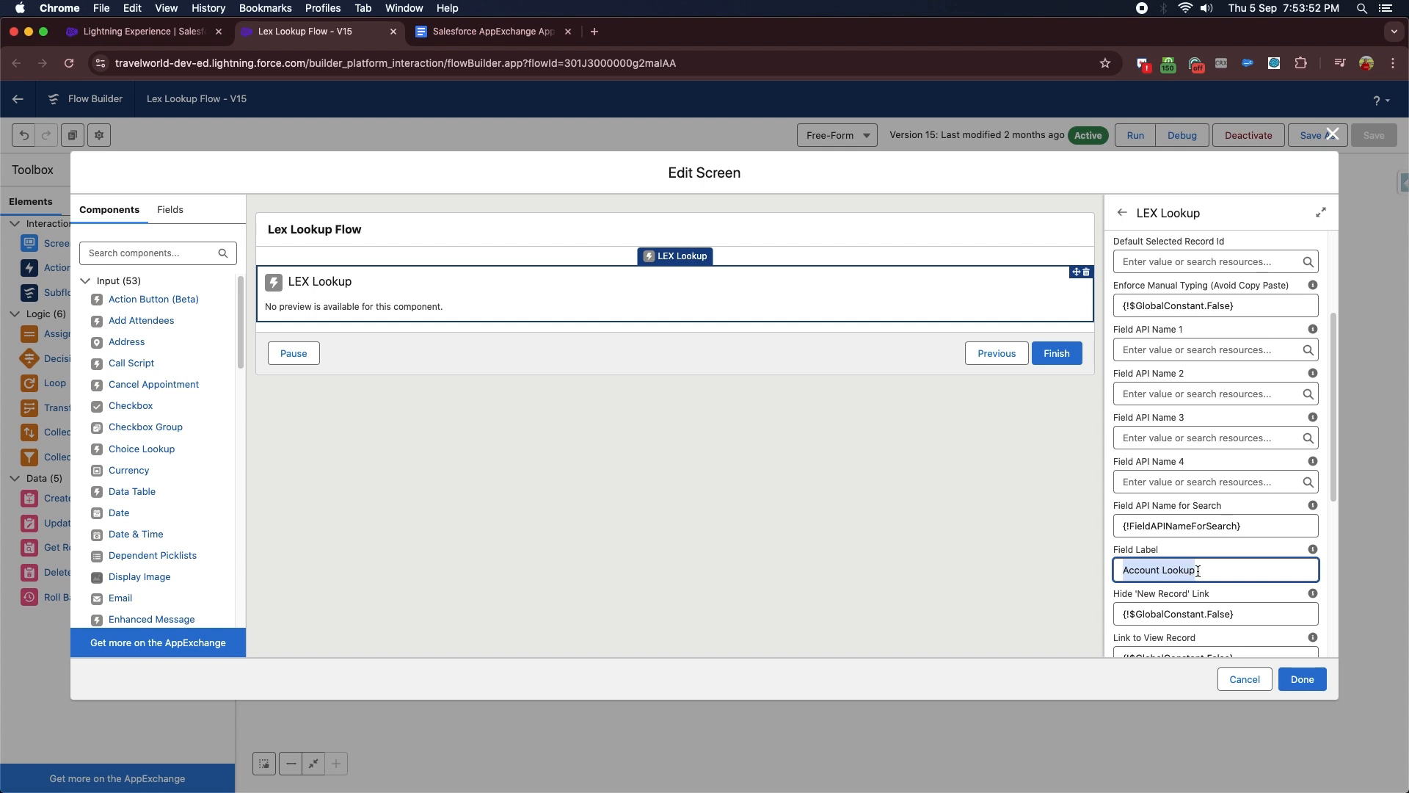
scroll(1233, 569, down, 1)
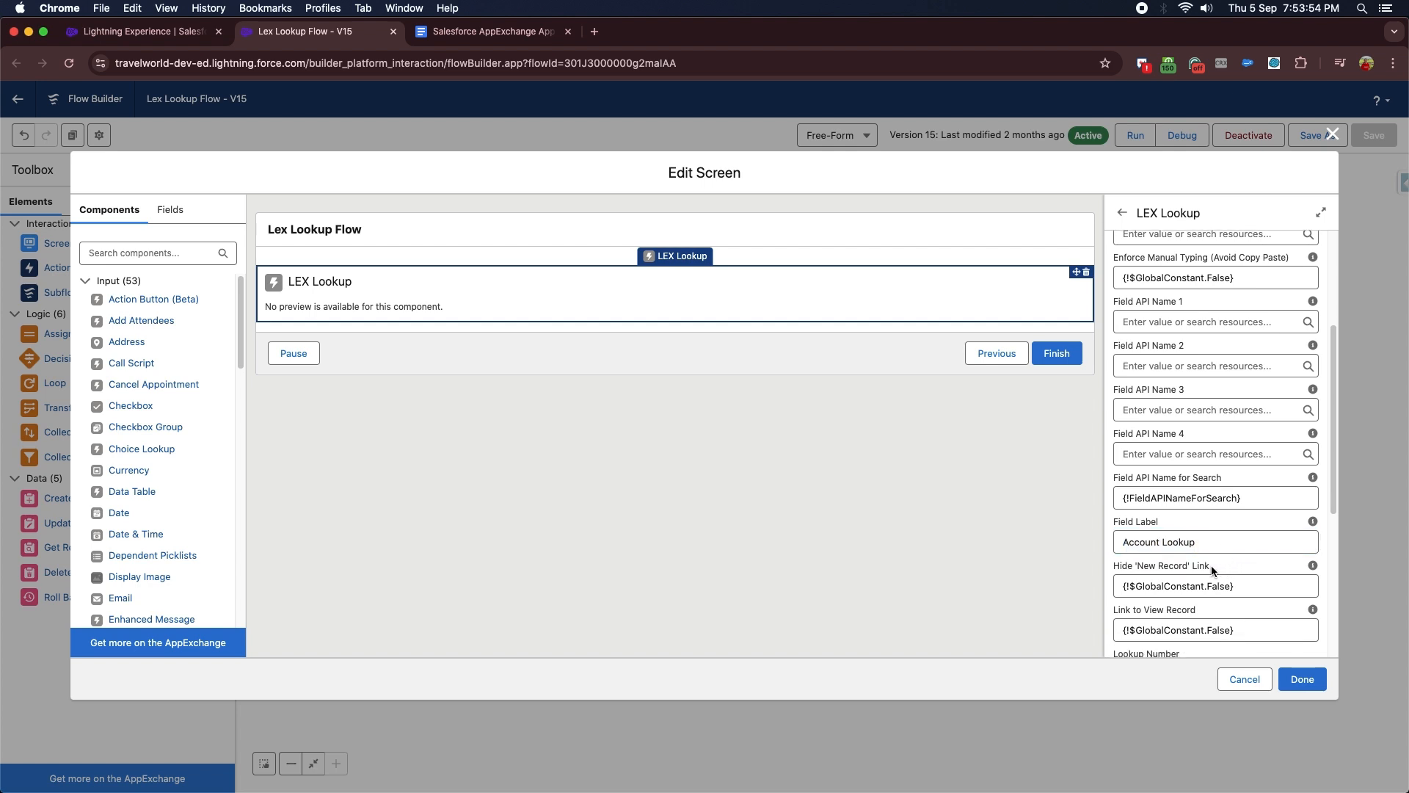
drag(1211, 566, 1112, 566)
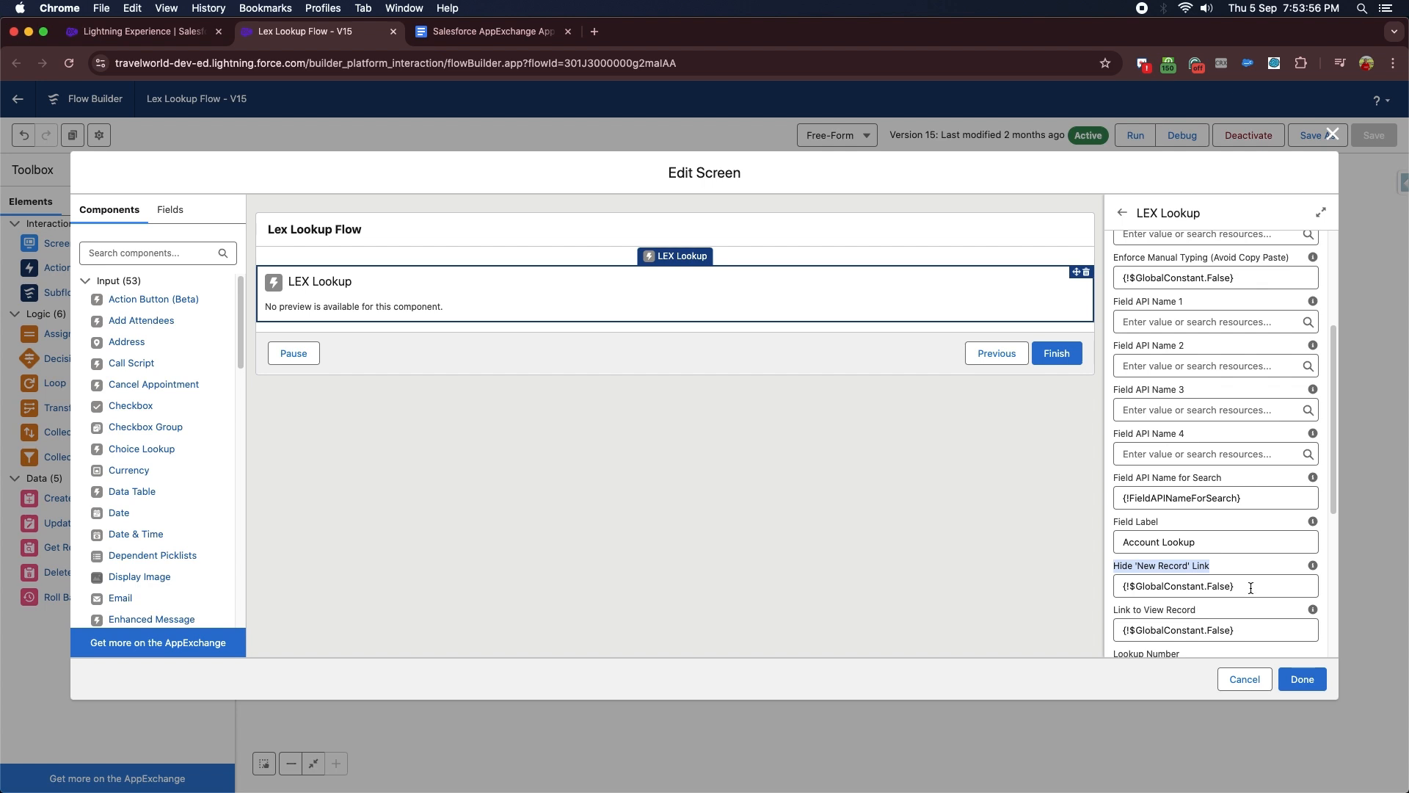
drag(1251, 588, 1123, 586)
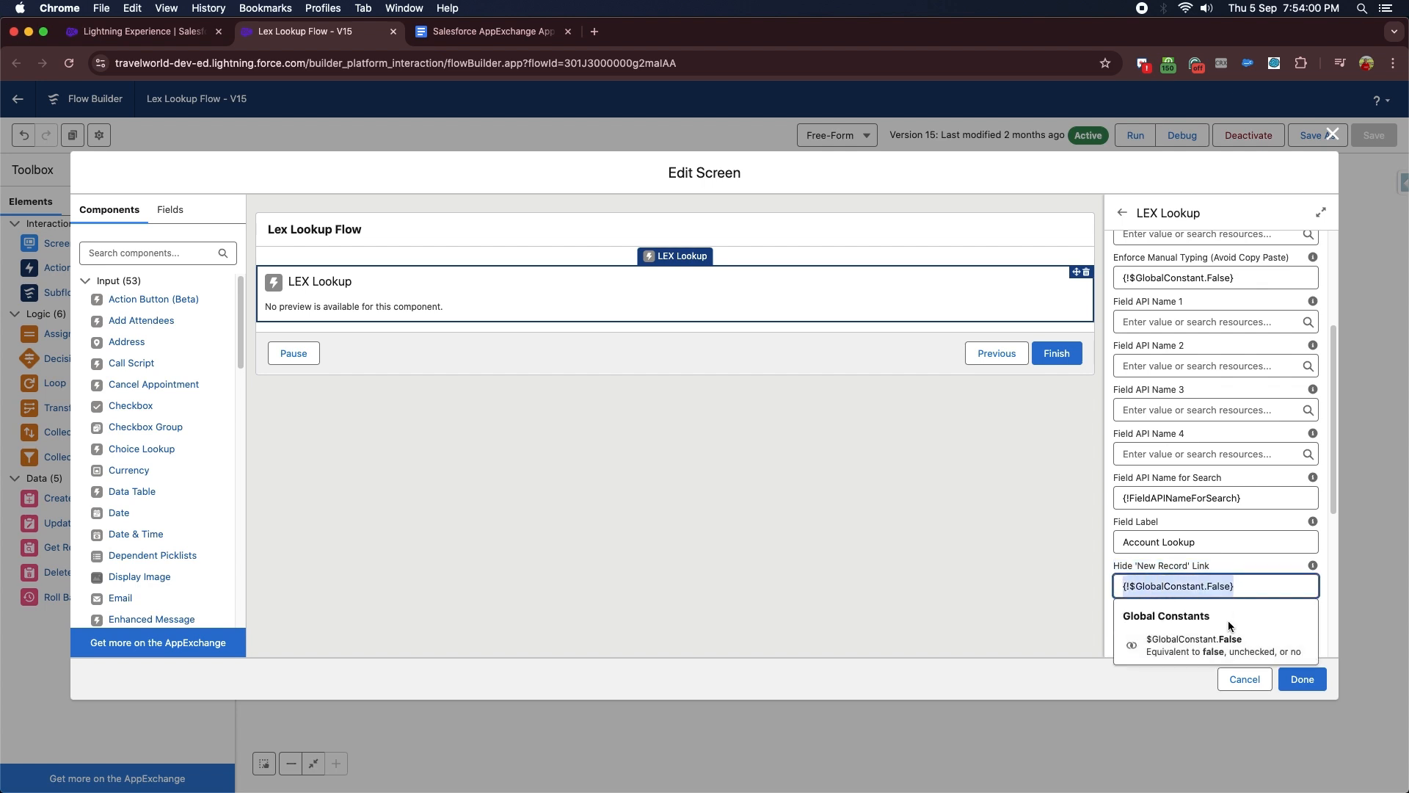
click(1234, 565)
scroll(1234, 563, down, 1)
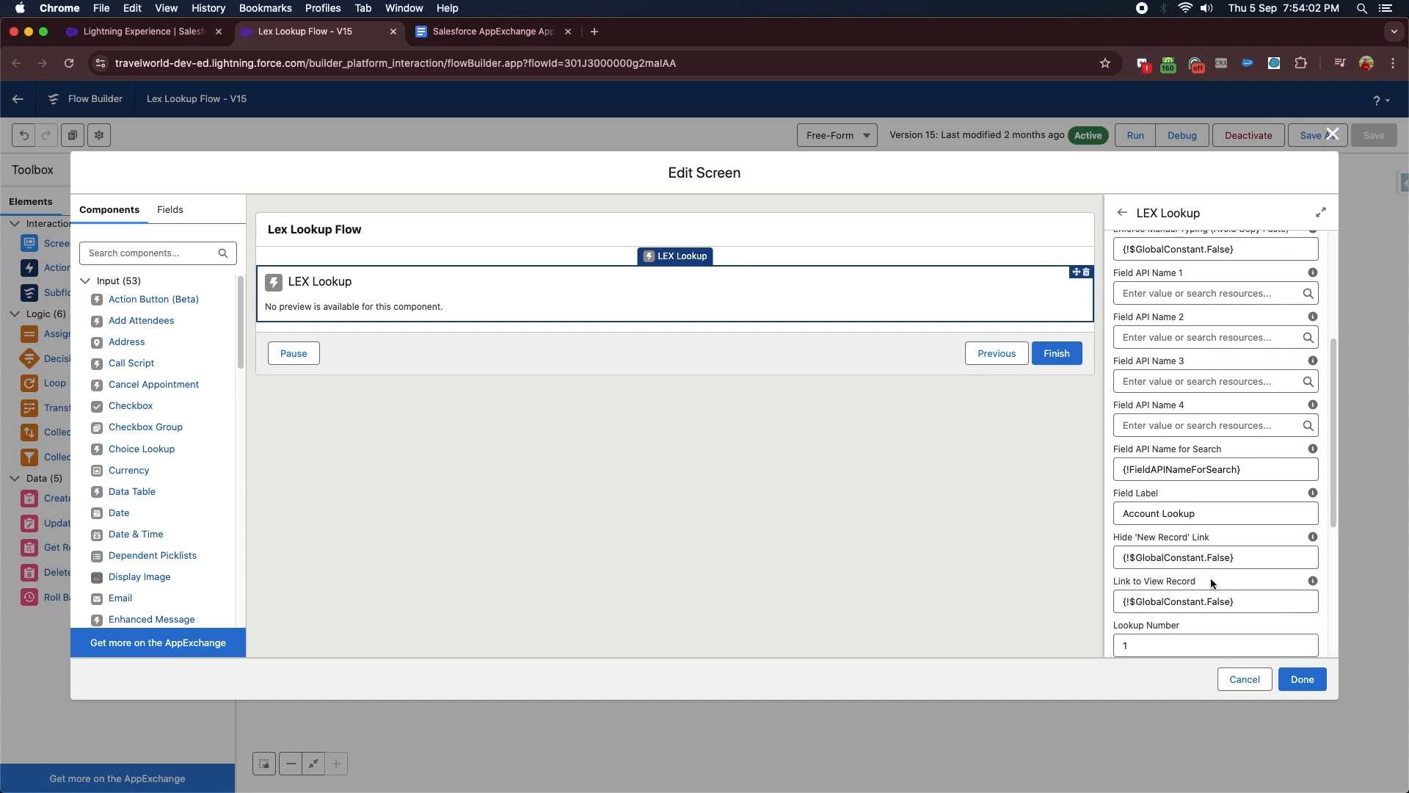
drag(1211, 583, 1115, 583)
click(1248, 601)
drag(1248, 601, 1117, 602)
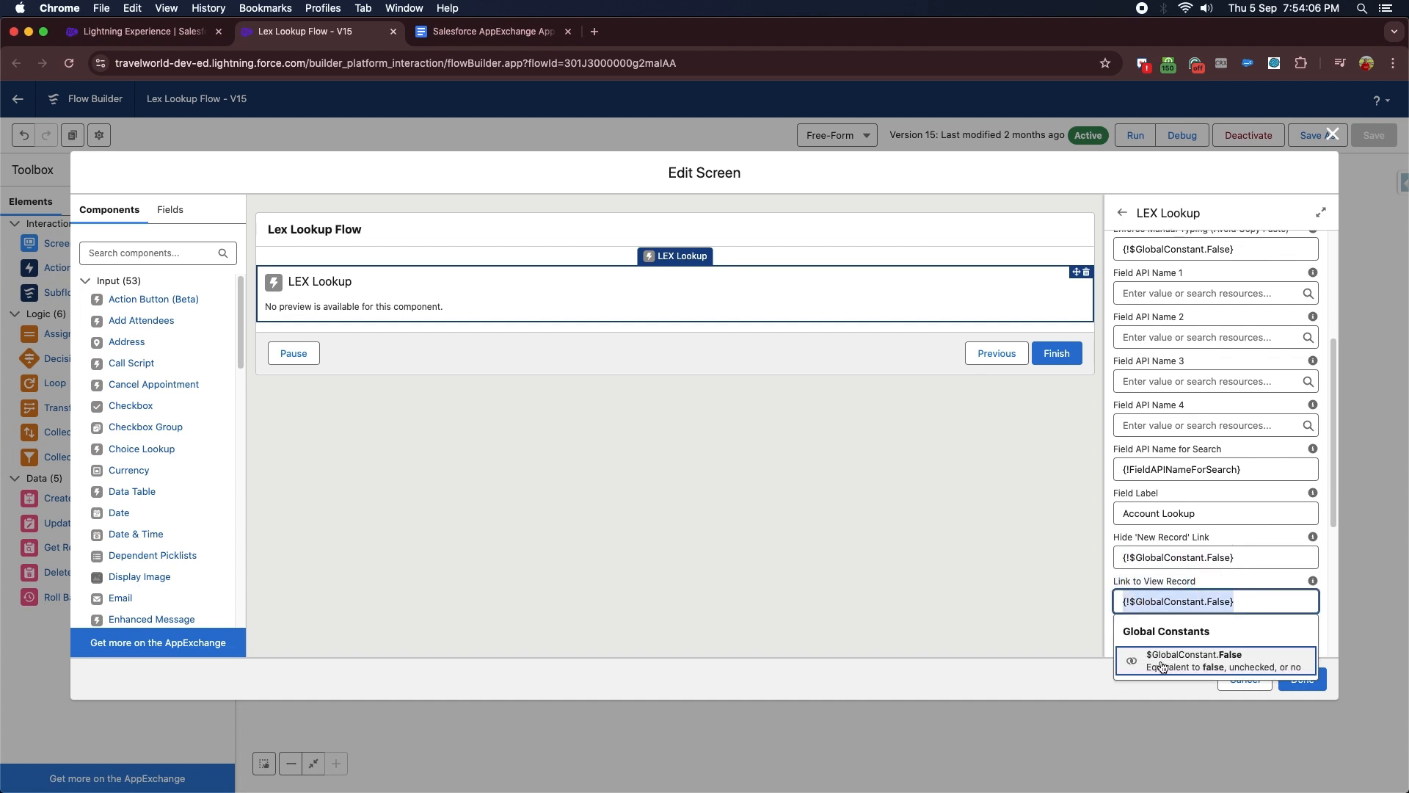
click(1234, 585)
scroll(1236, 585, down, 2)
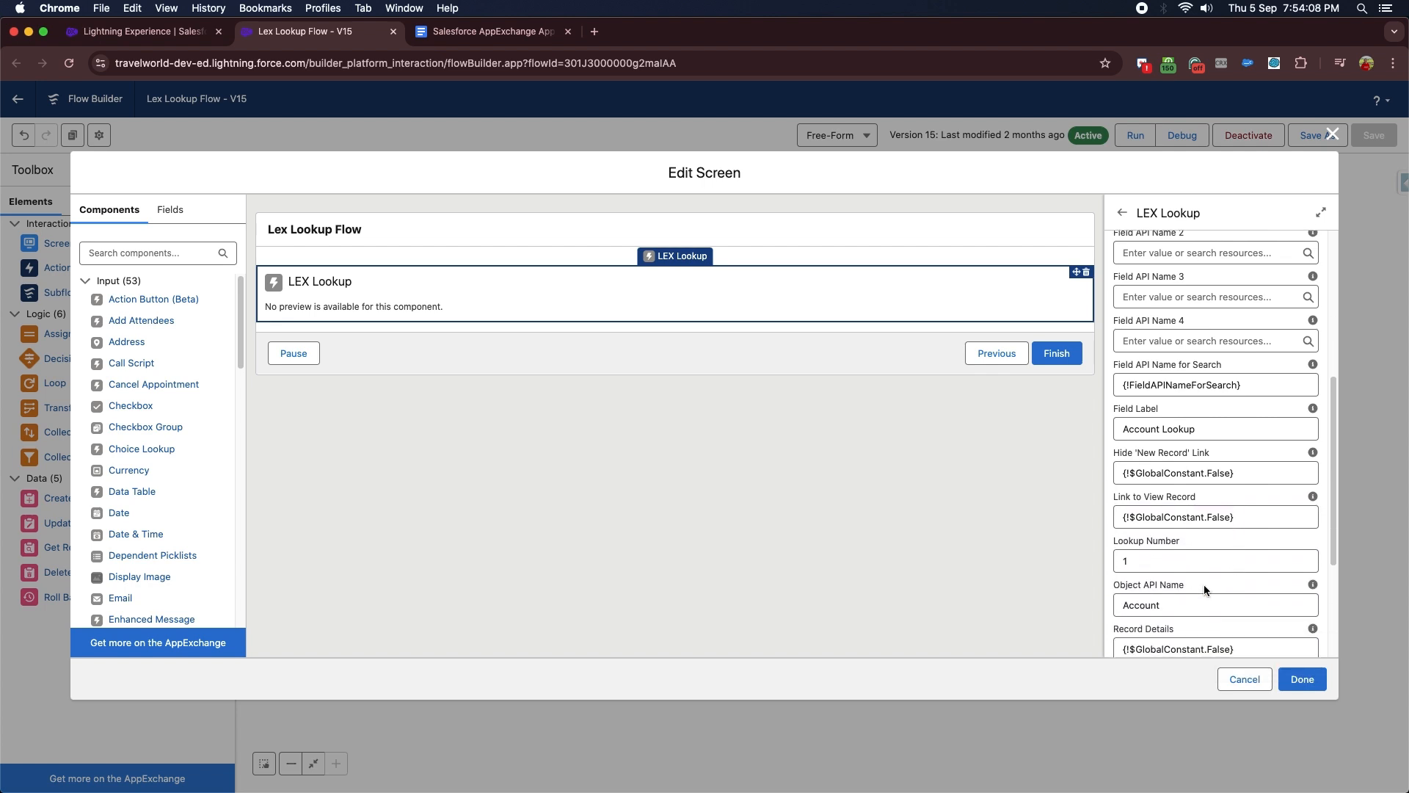
Examine the LEX Lookup's lookup number, object API name, record details, result limit and SOQL WHERE filter settings
drag(1153, 563, 1122, 561)
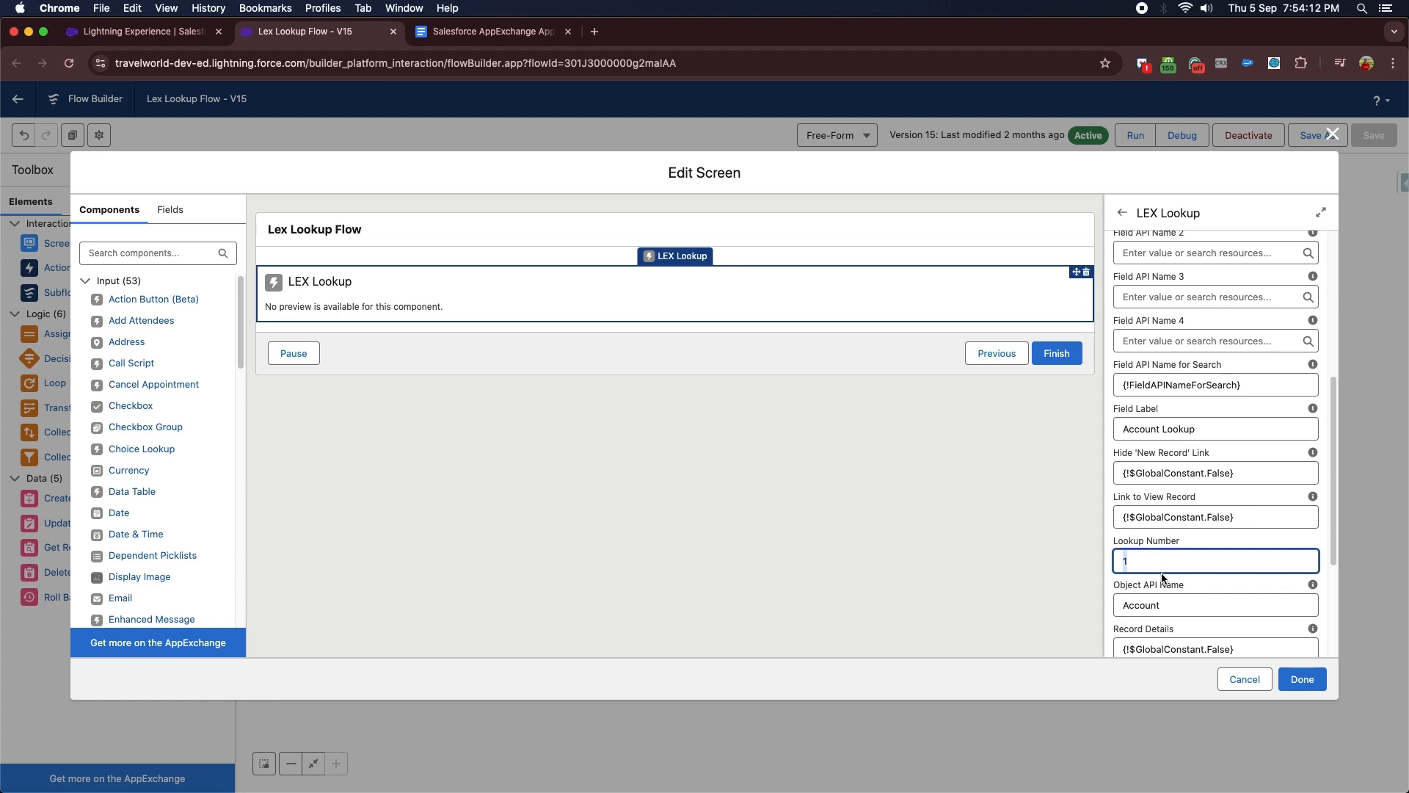
click(1150, 605)
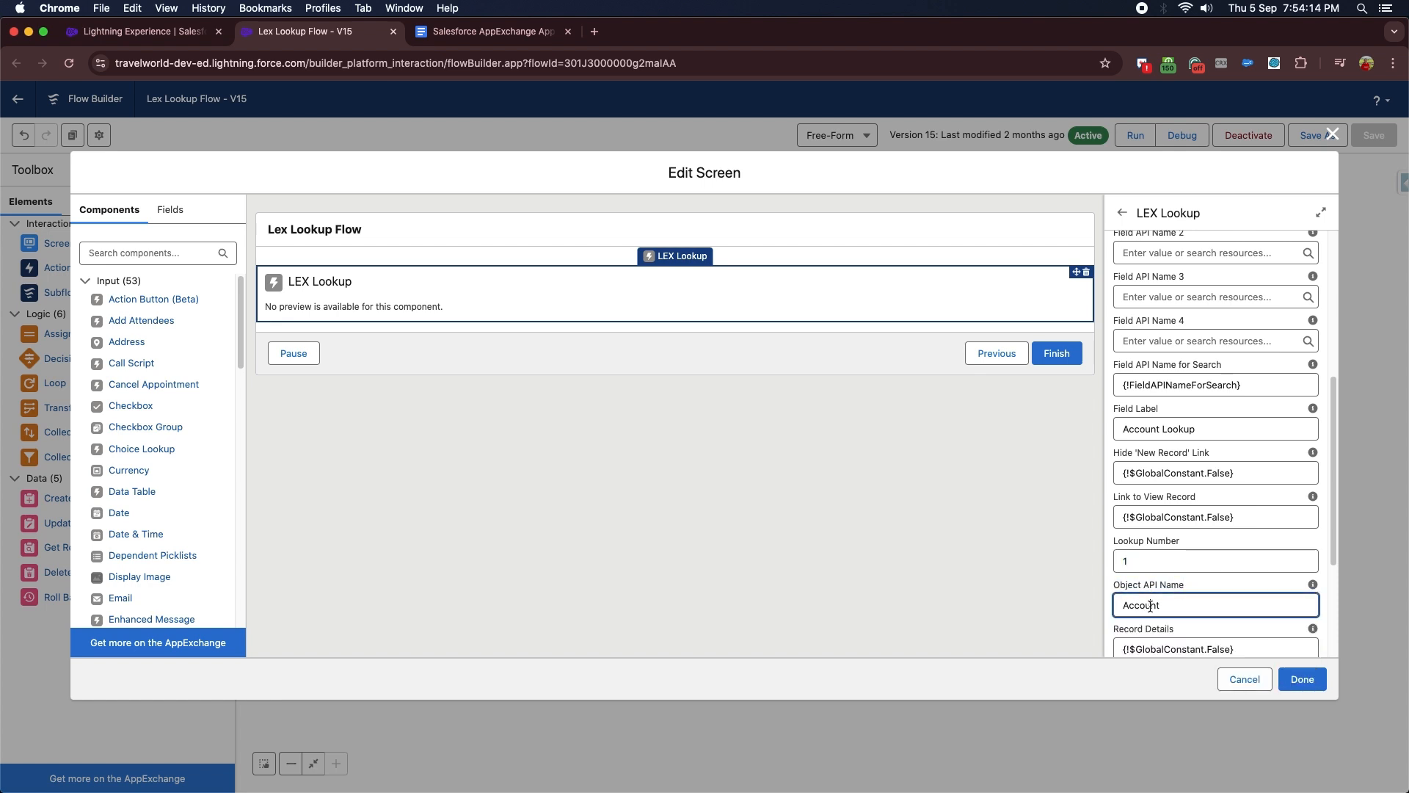
click(1211, 577)
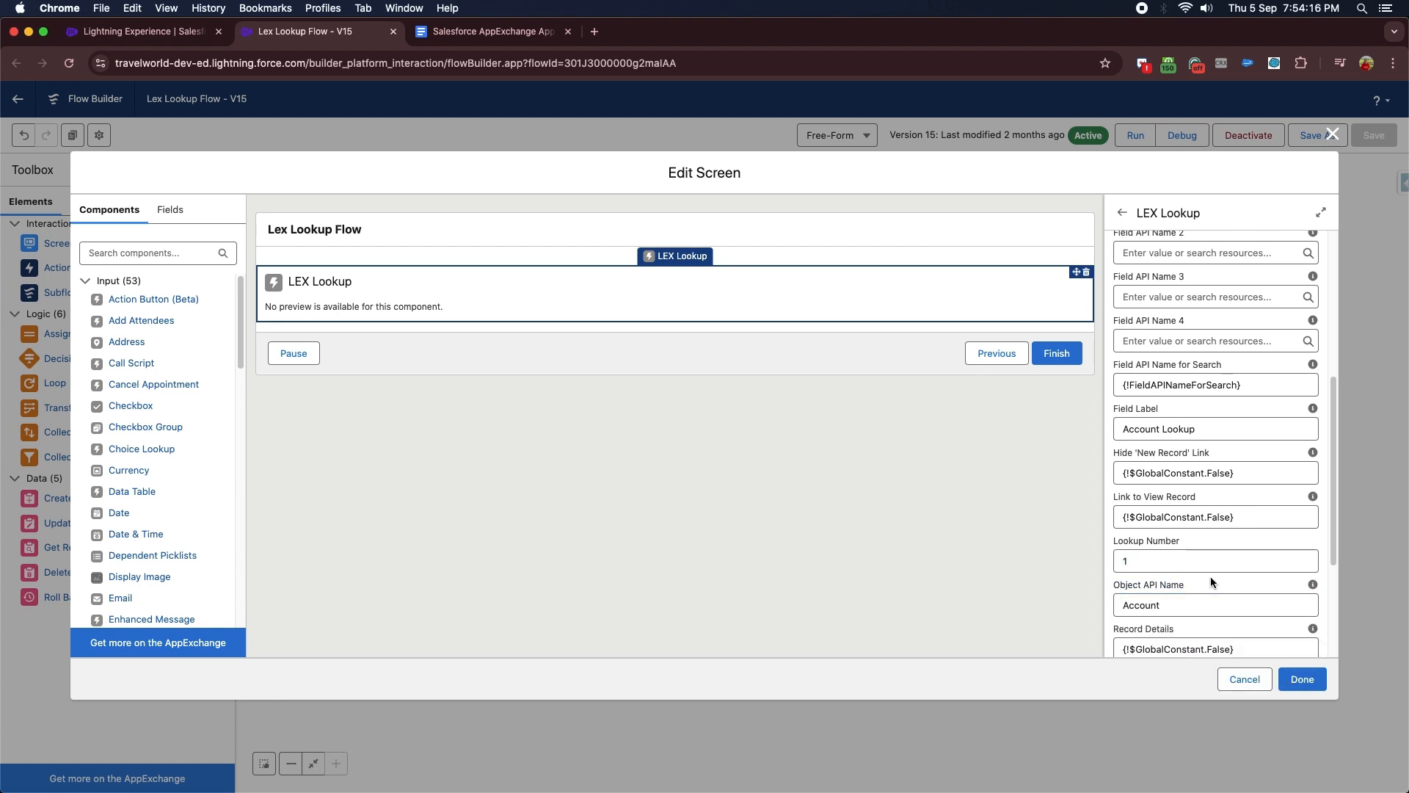
scroll(1209, 575, down, 3)
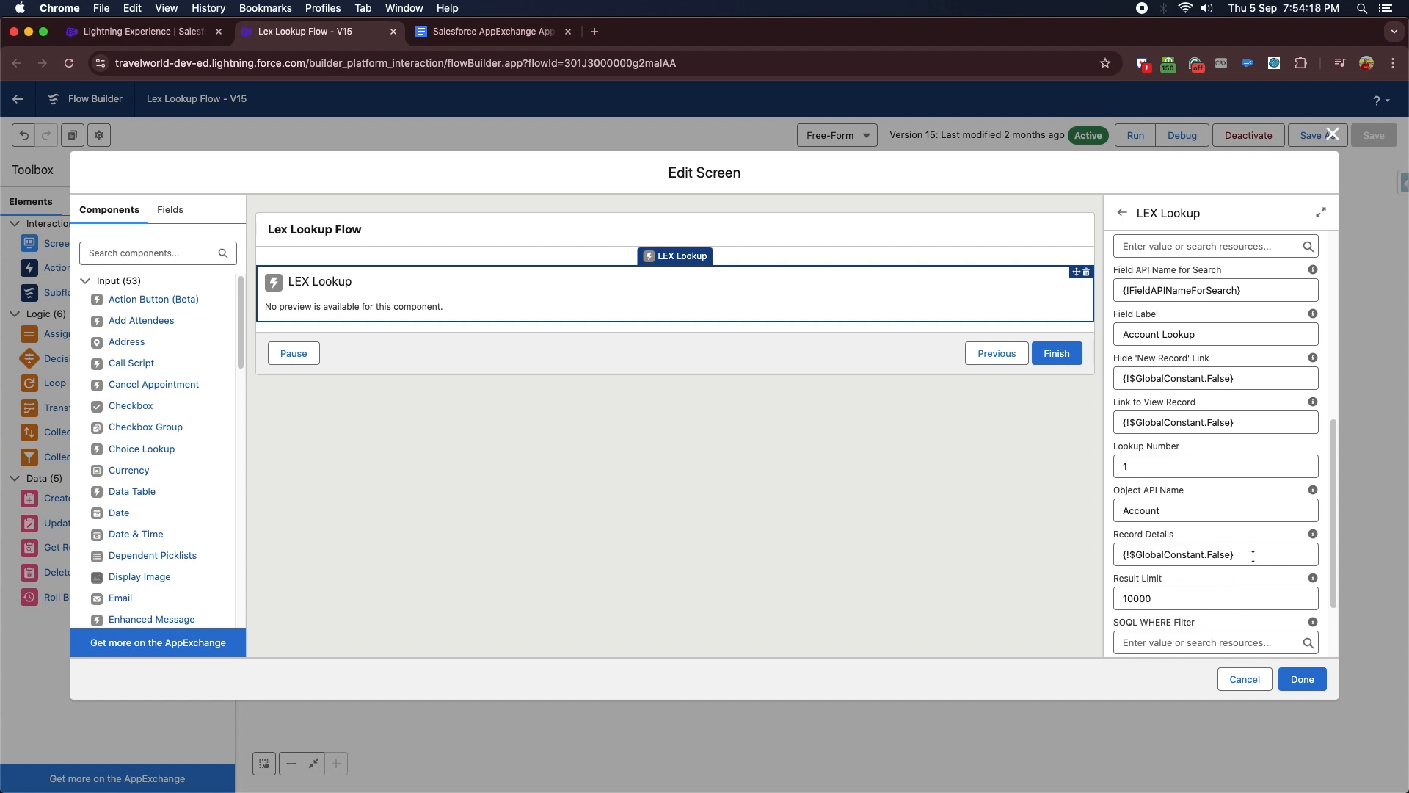
drag(1253, 556, 1123, 556)
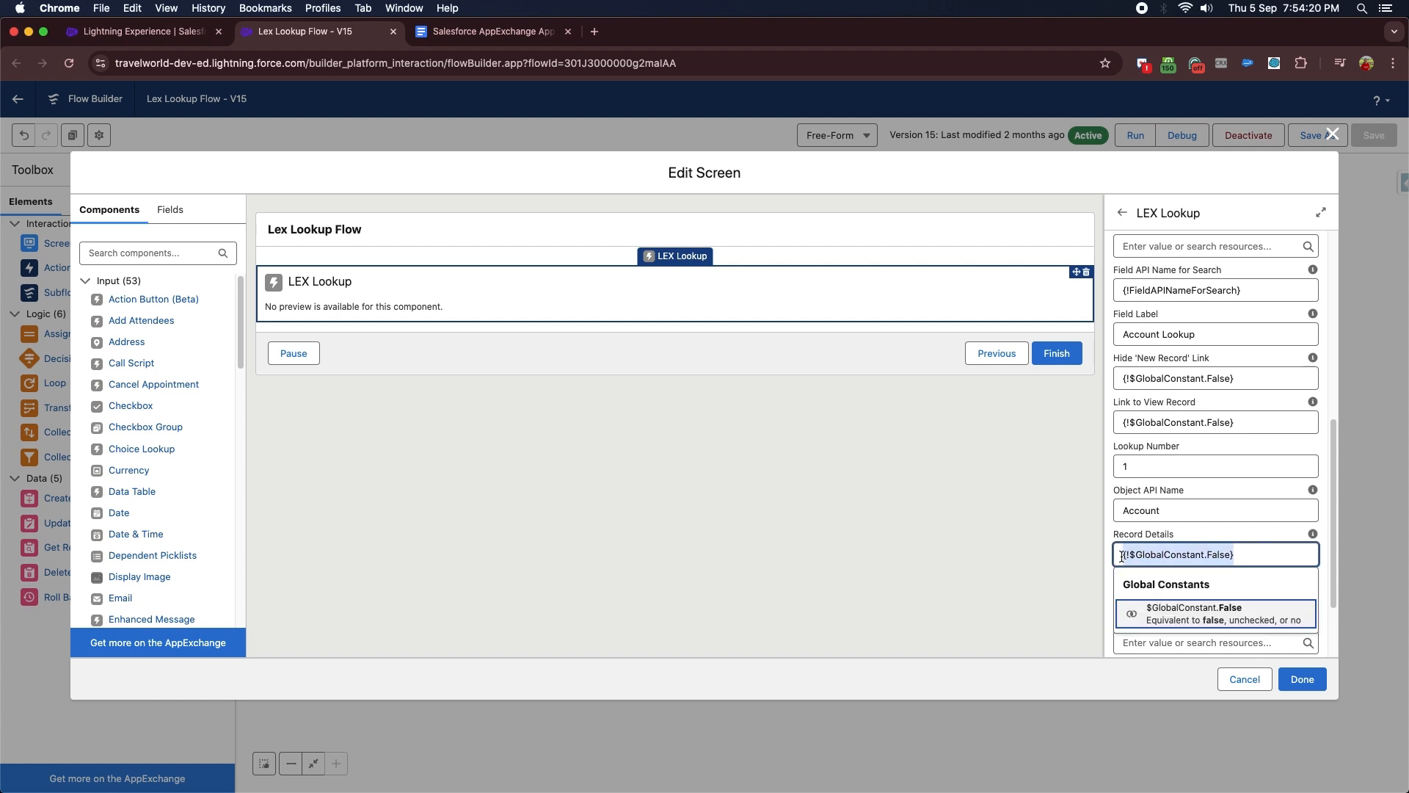
click(1190, 534)
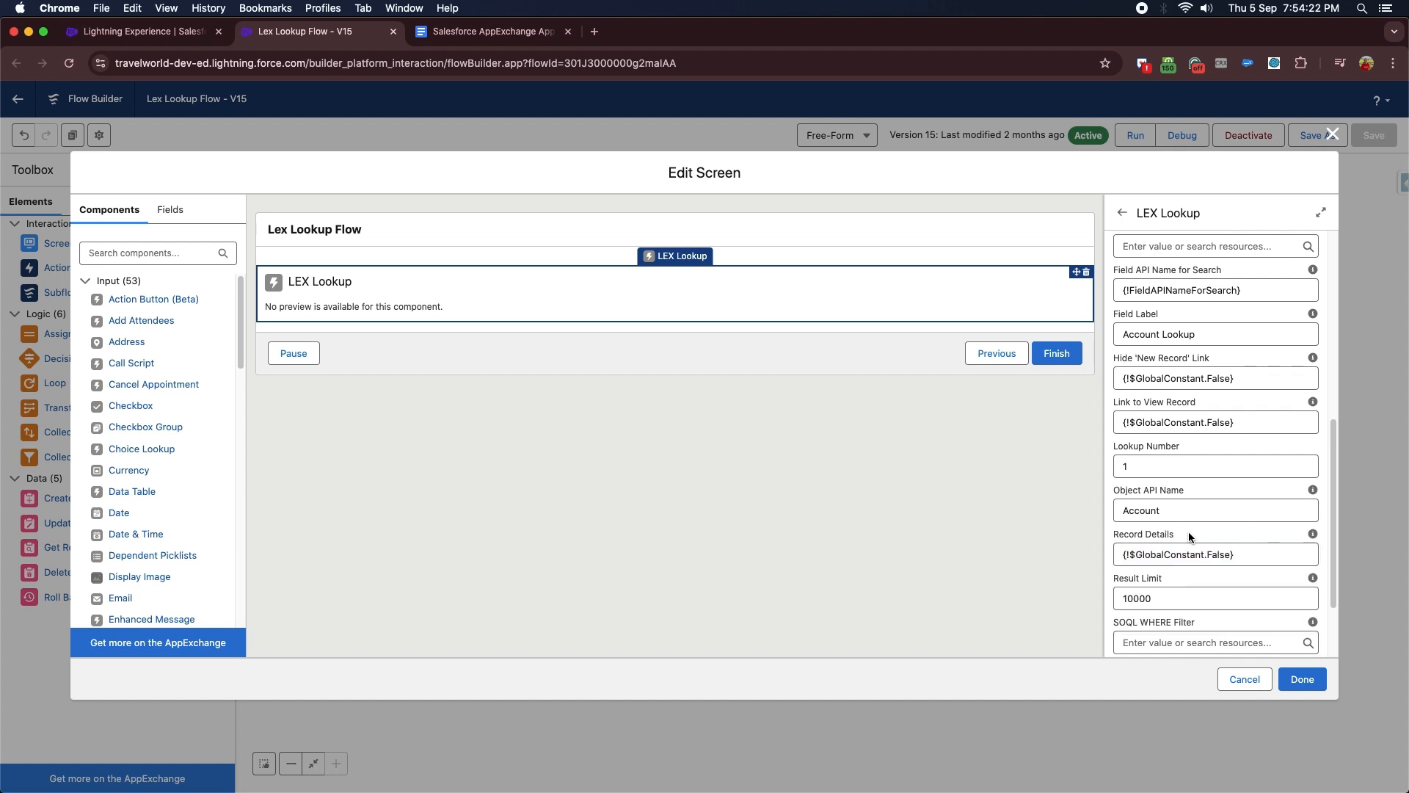
scroll(1188, 536, down, 1)
click(1154, 572)
drag(1154, 573, 1124, 570)
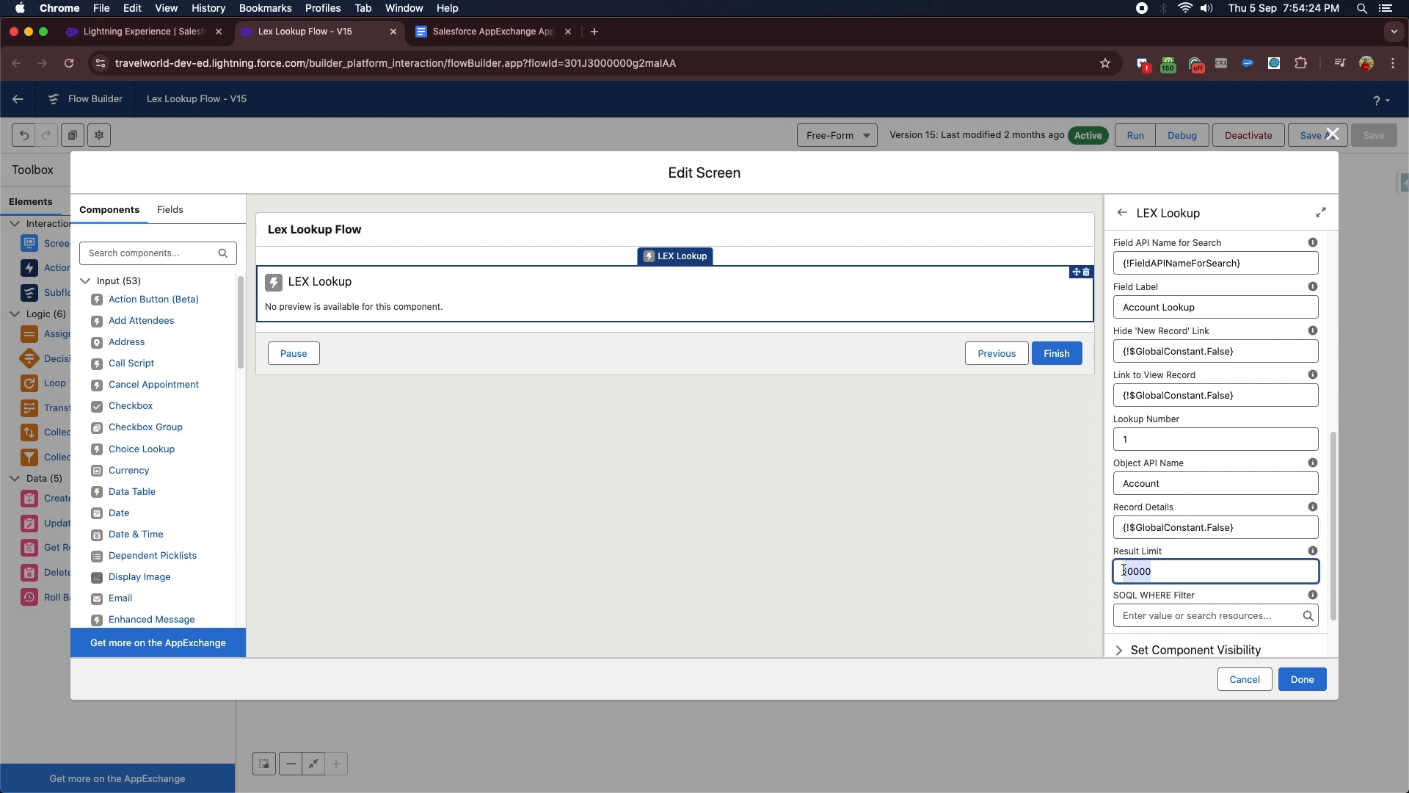
scroll(1189, 565, down, 1)
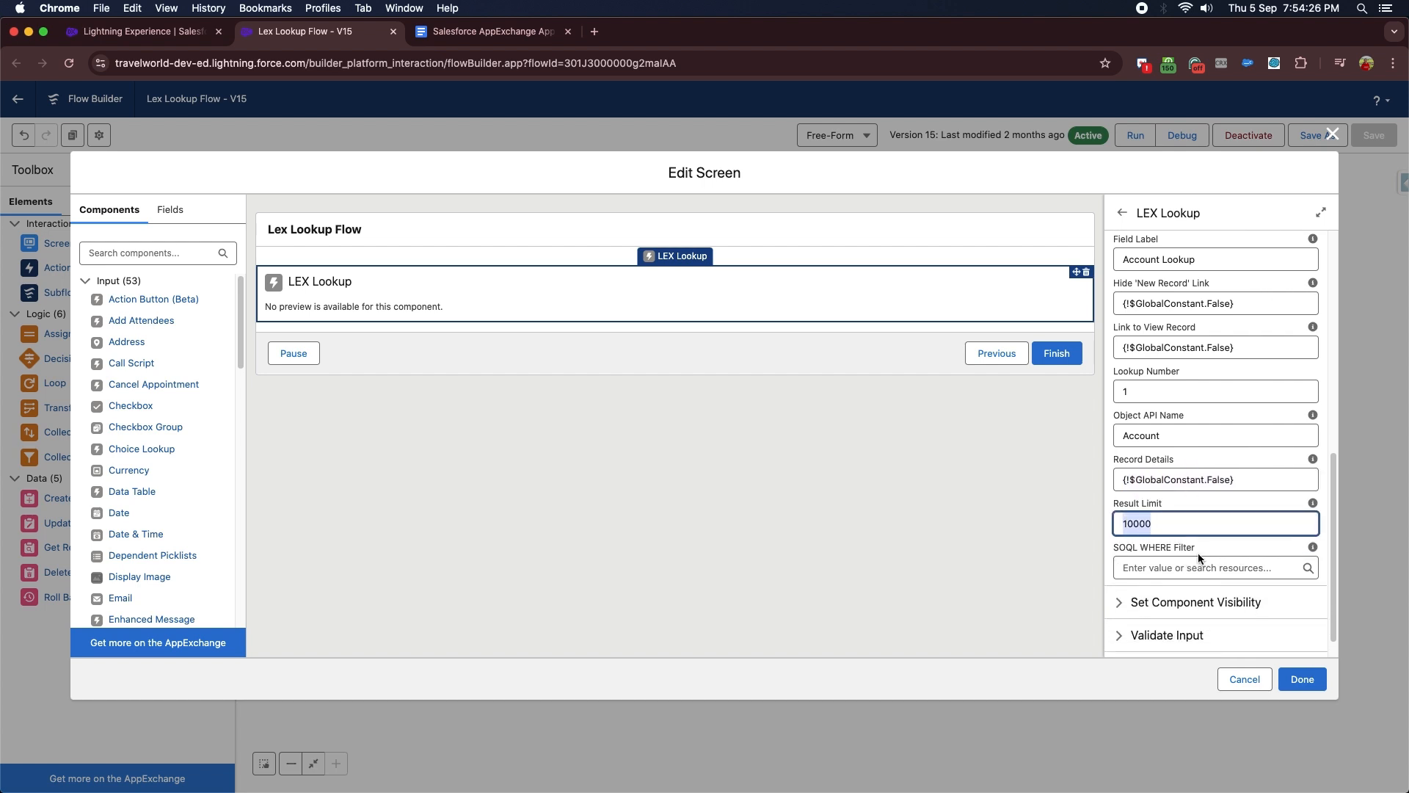
scroll(1200, 558, down, 1)
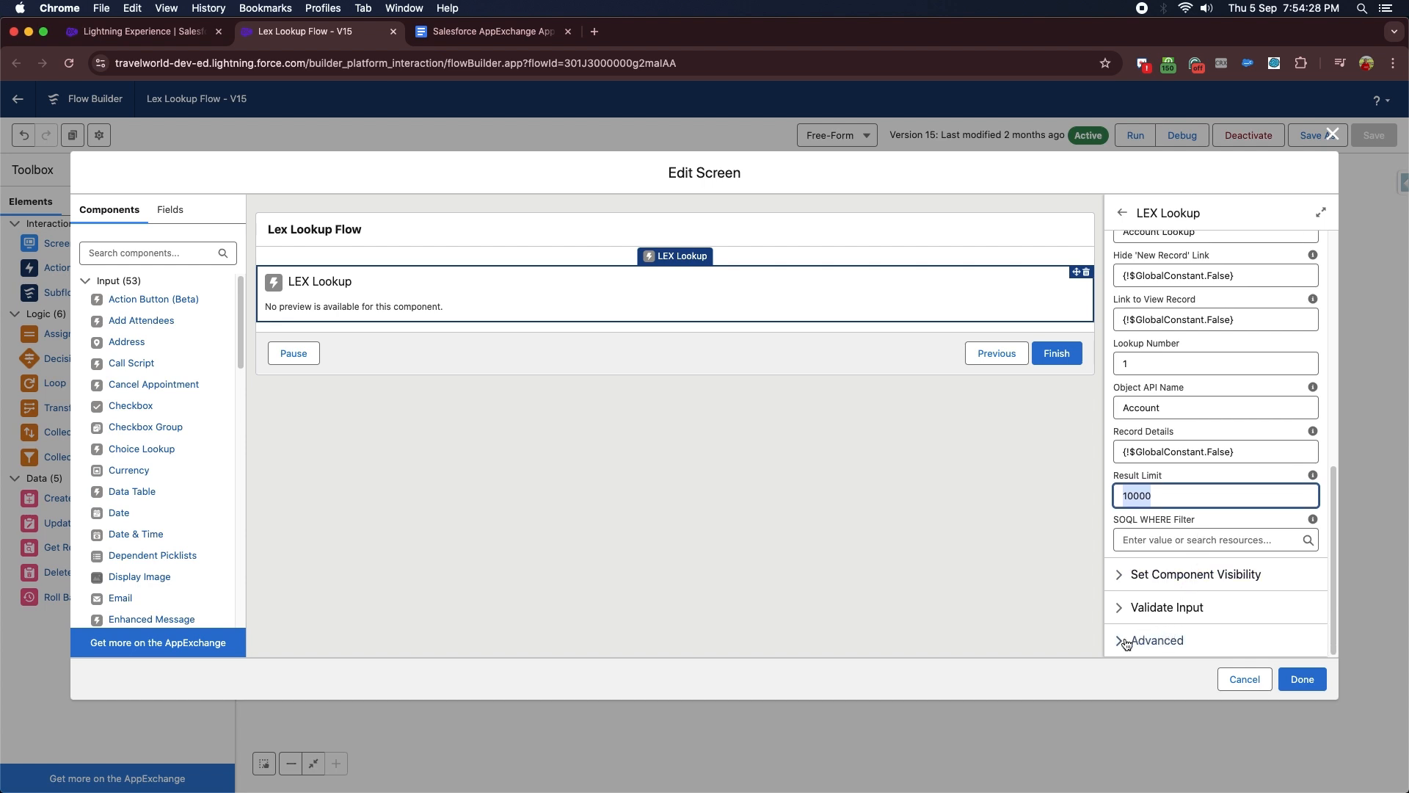
Examine the LEX Lookup's advanced output variable assignments, especially the variable that stores the Default Selected Record Id
click(1125, 641)
scroll(1148, 591, down, 2)
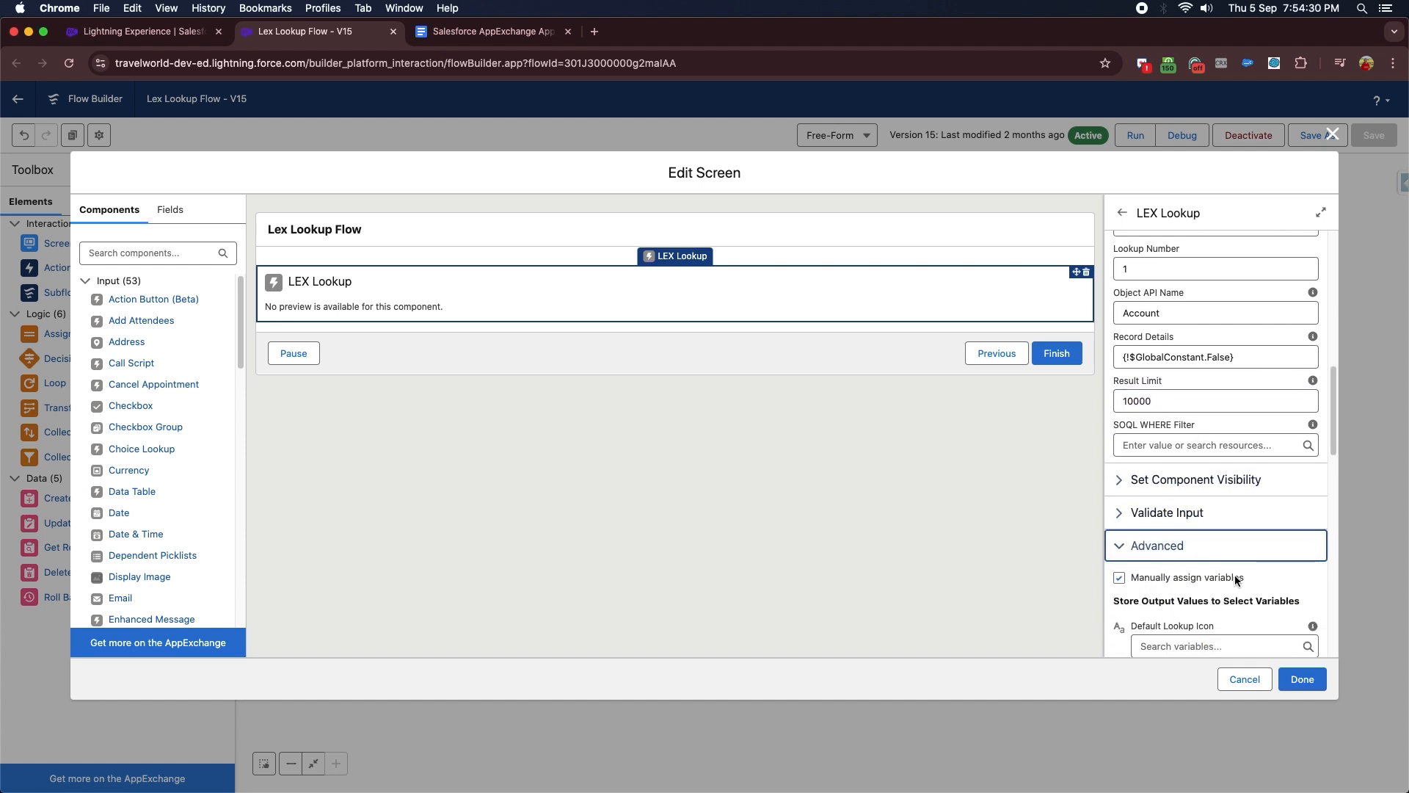
scroll(1123, 591, down, 3)
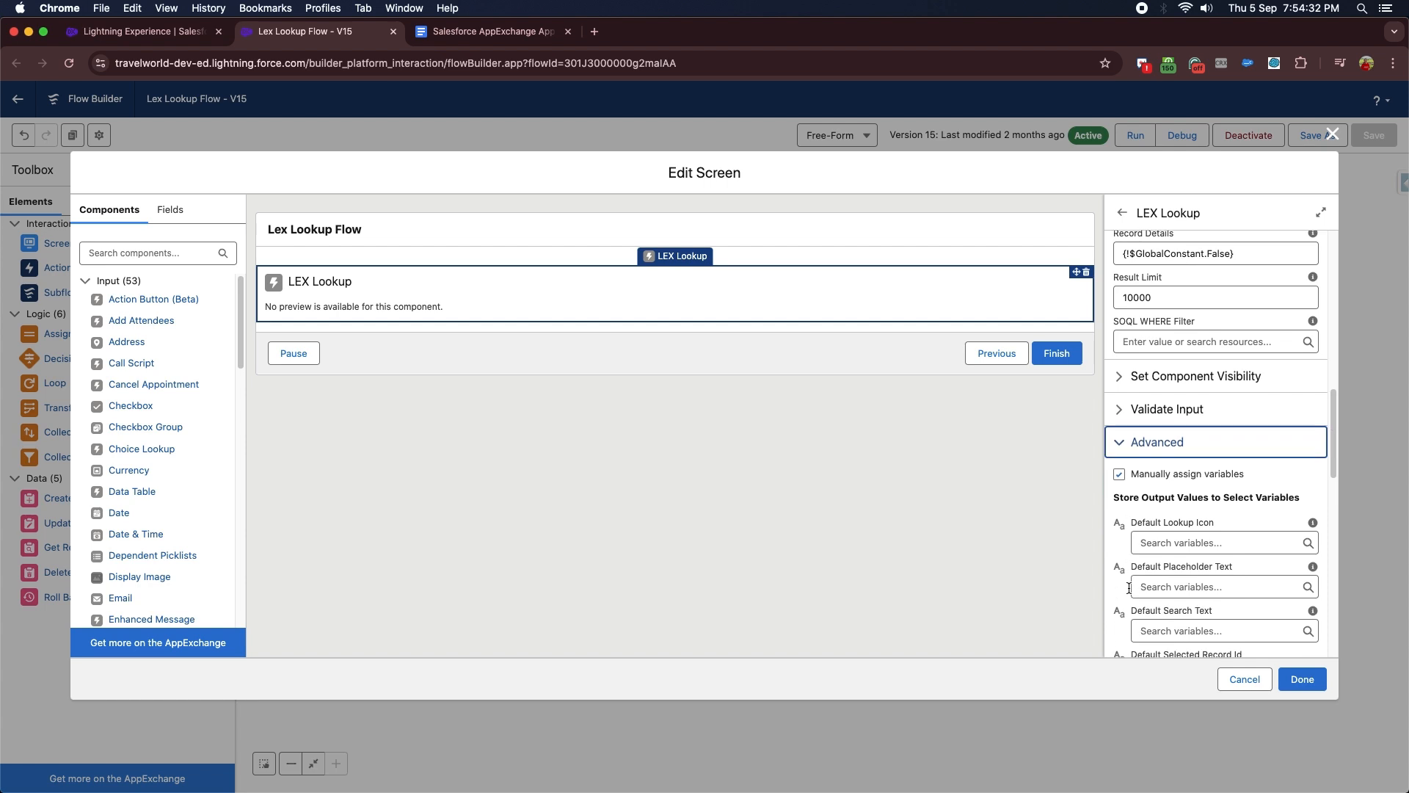
scroll(1129, 591, down, 4)
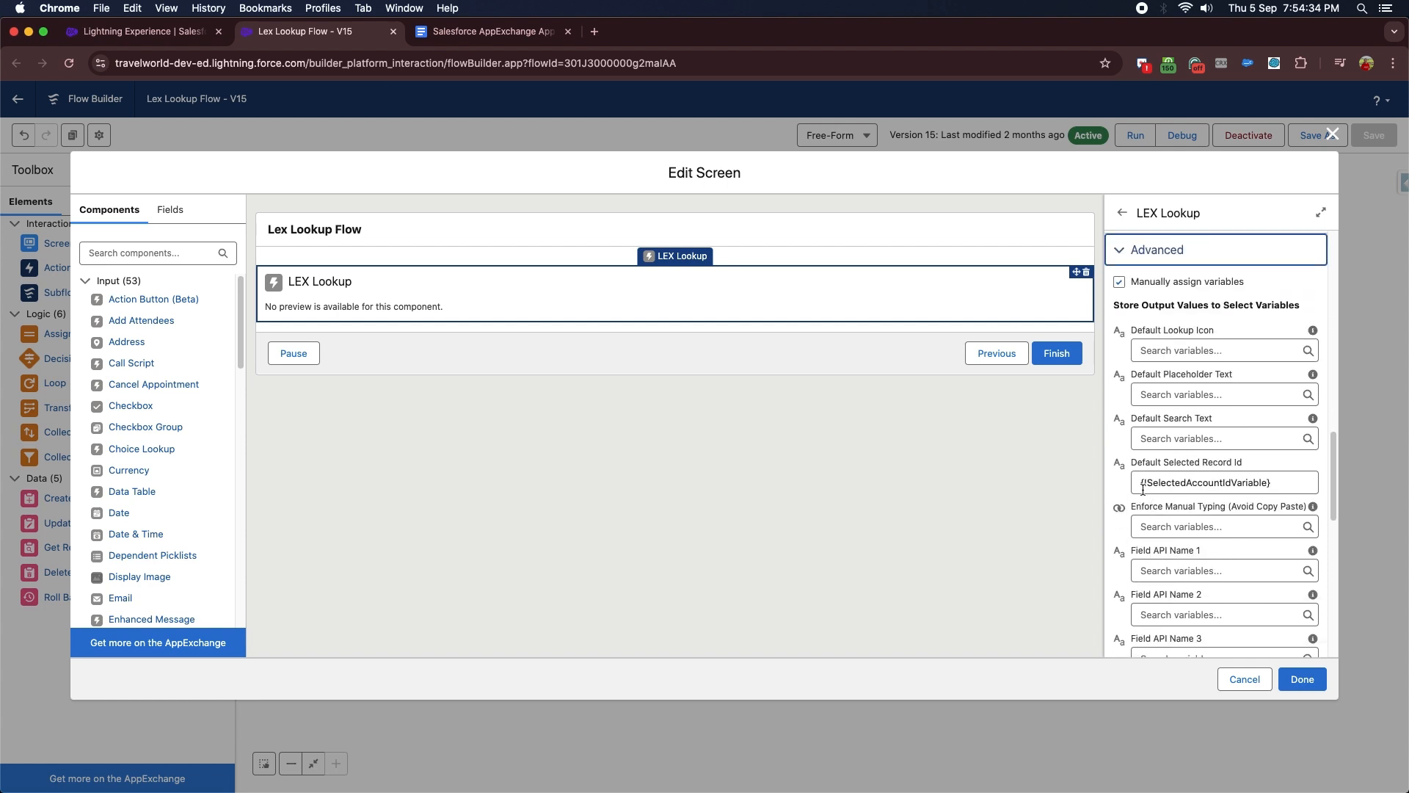
drag(1269, 482, 1139, 482)
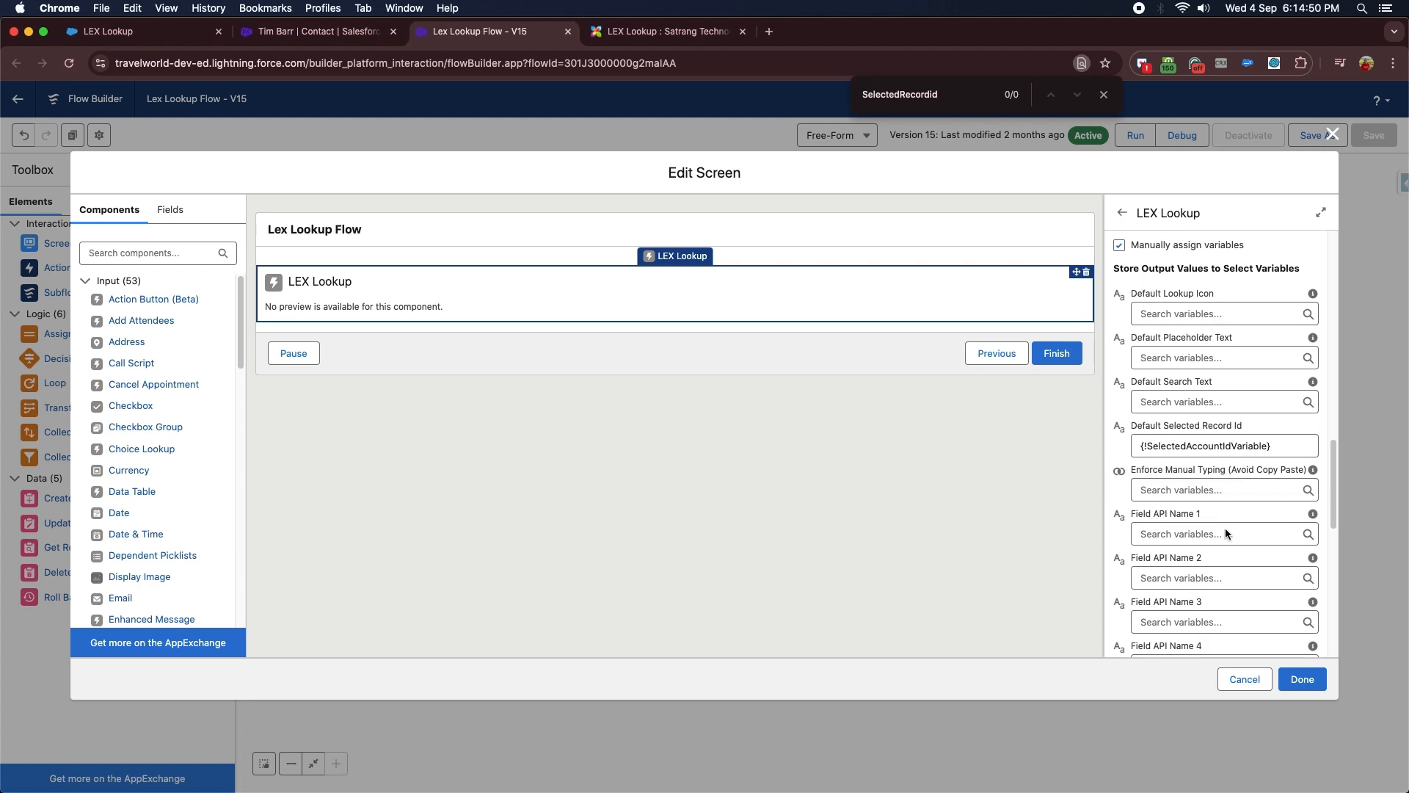
scroll(1225, 533, down, 10)
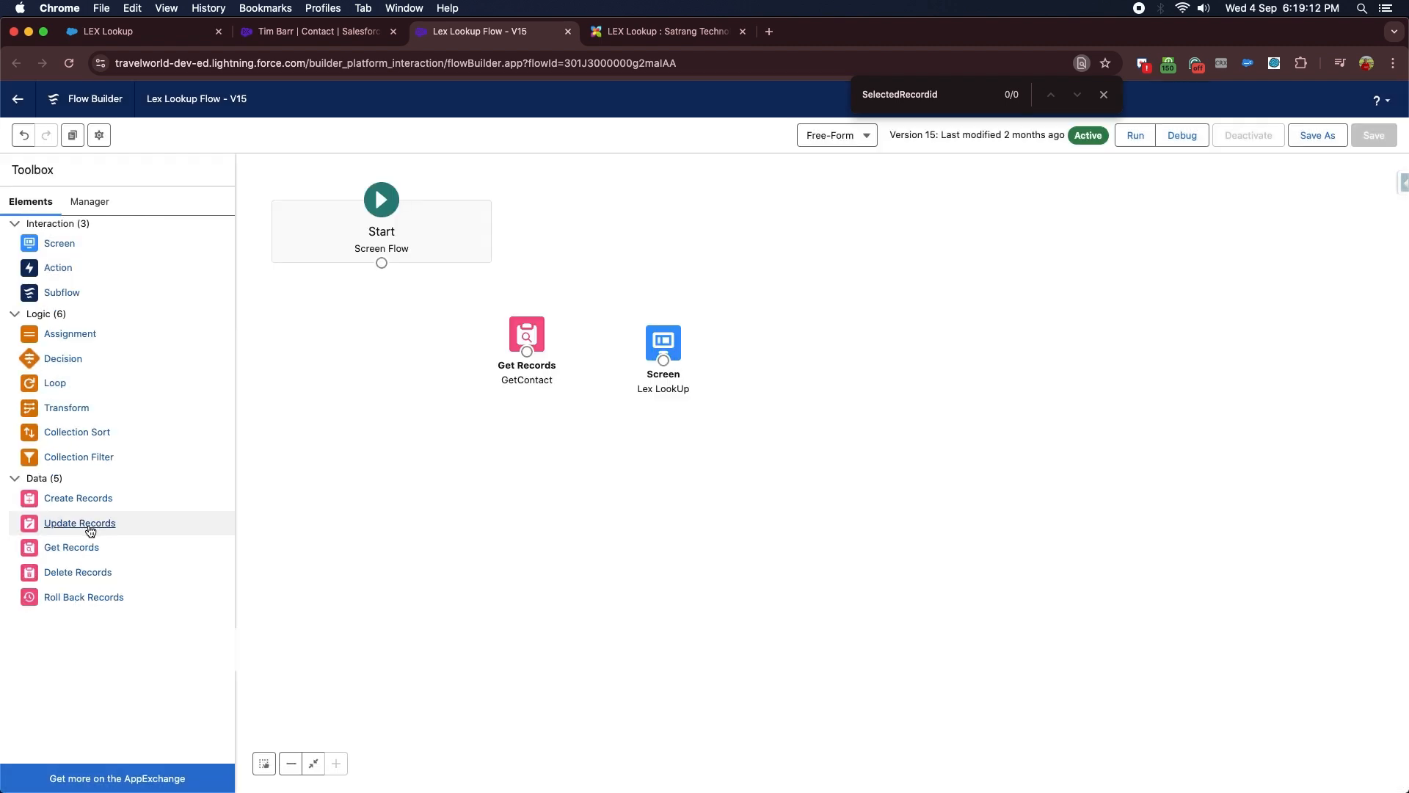
Add an Update Records element labelled Update Selected Record for the Contact object, identifying records by conditions and setting fields individually
drag(88, 526, 676, 445)
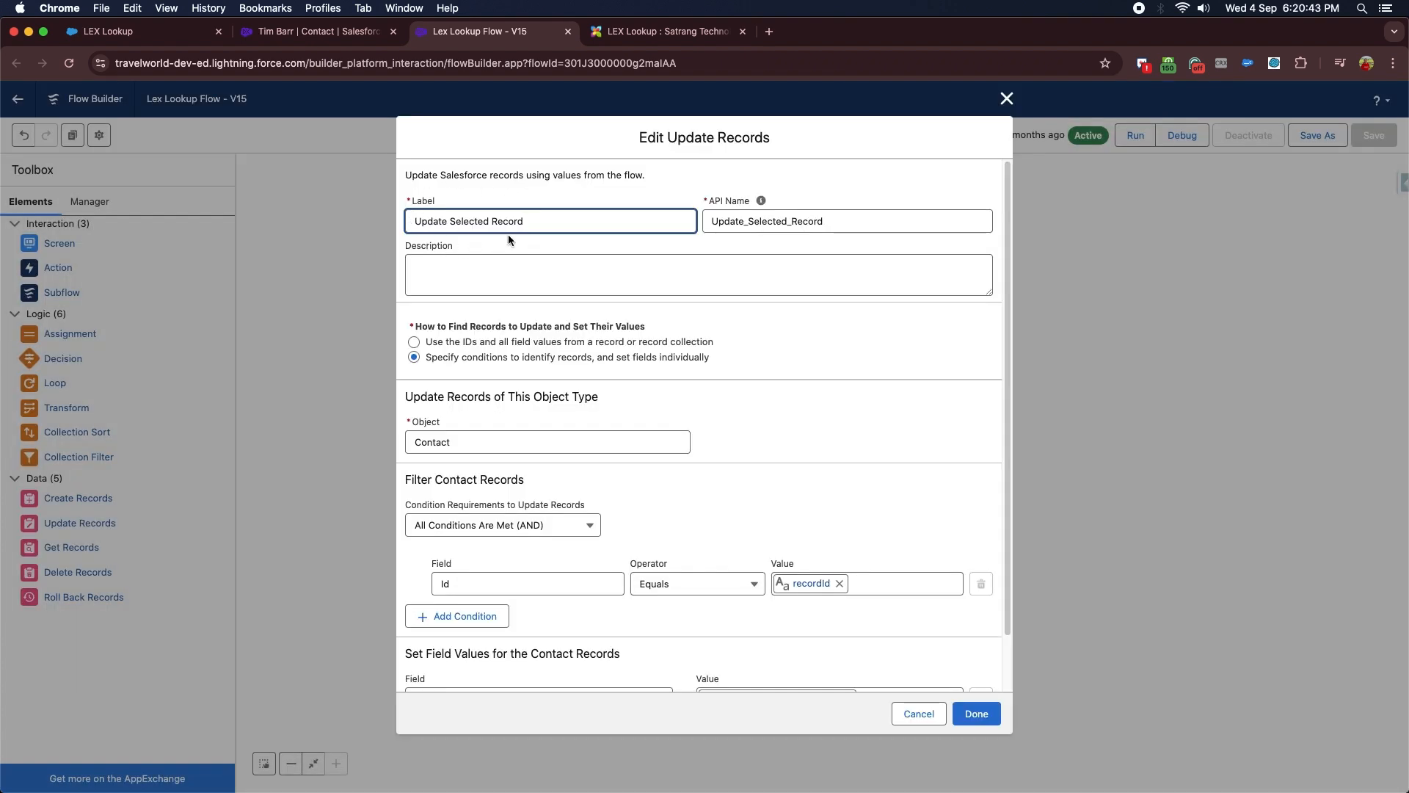
click(705, 236)
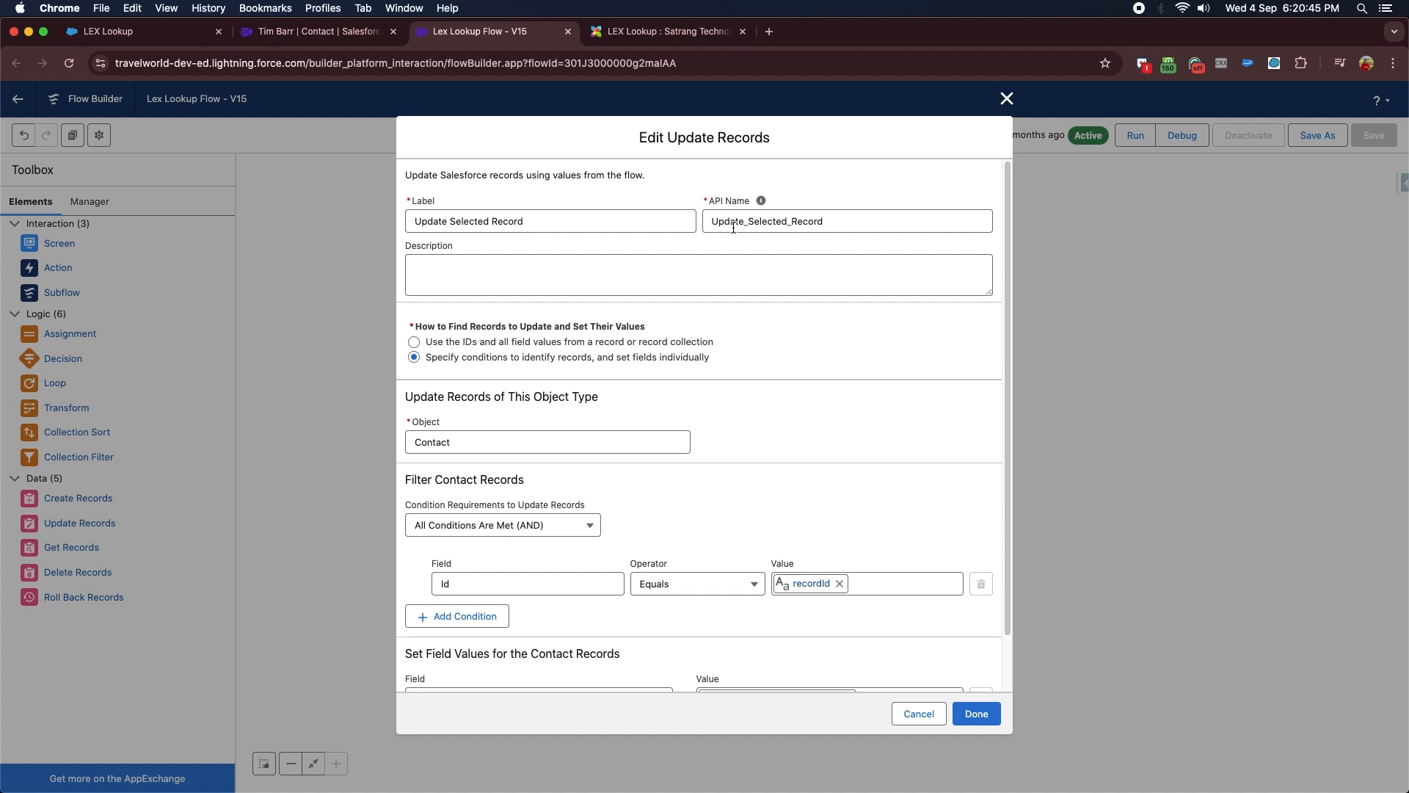
scroll(516, 325, down, 2)
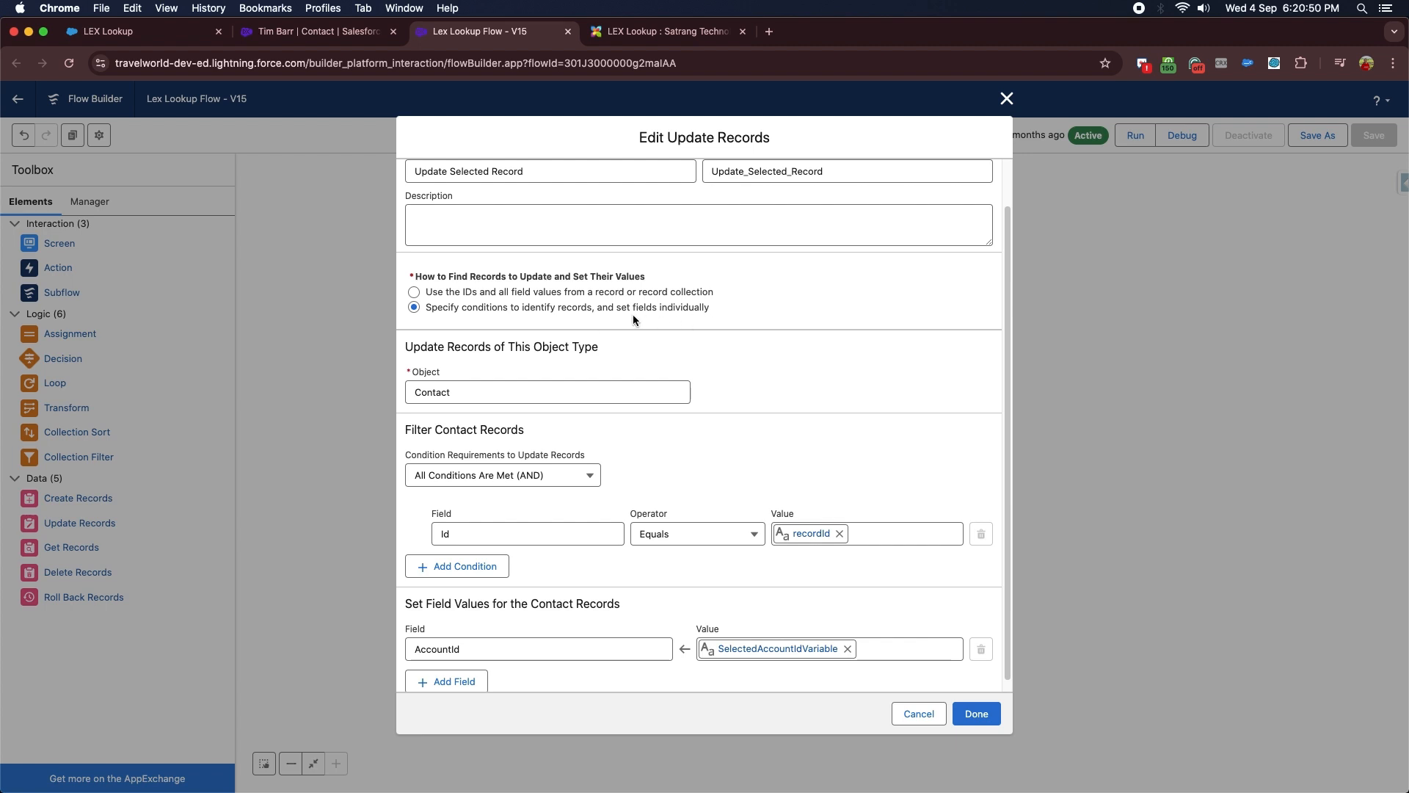
scroll(738, 317, down, 1)
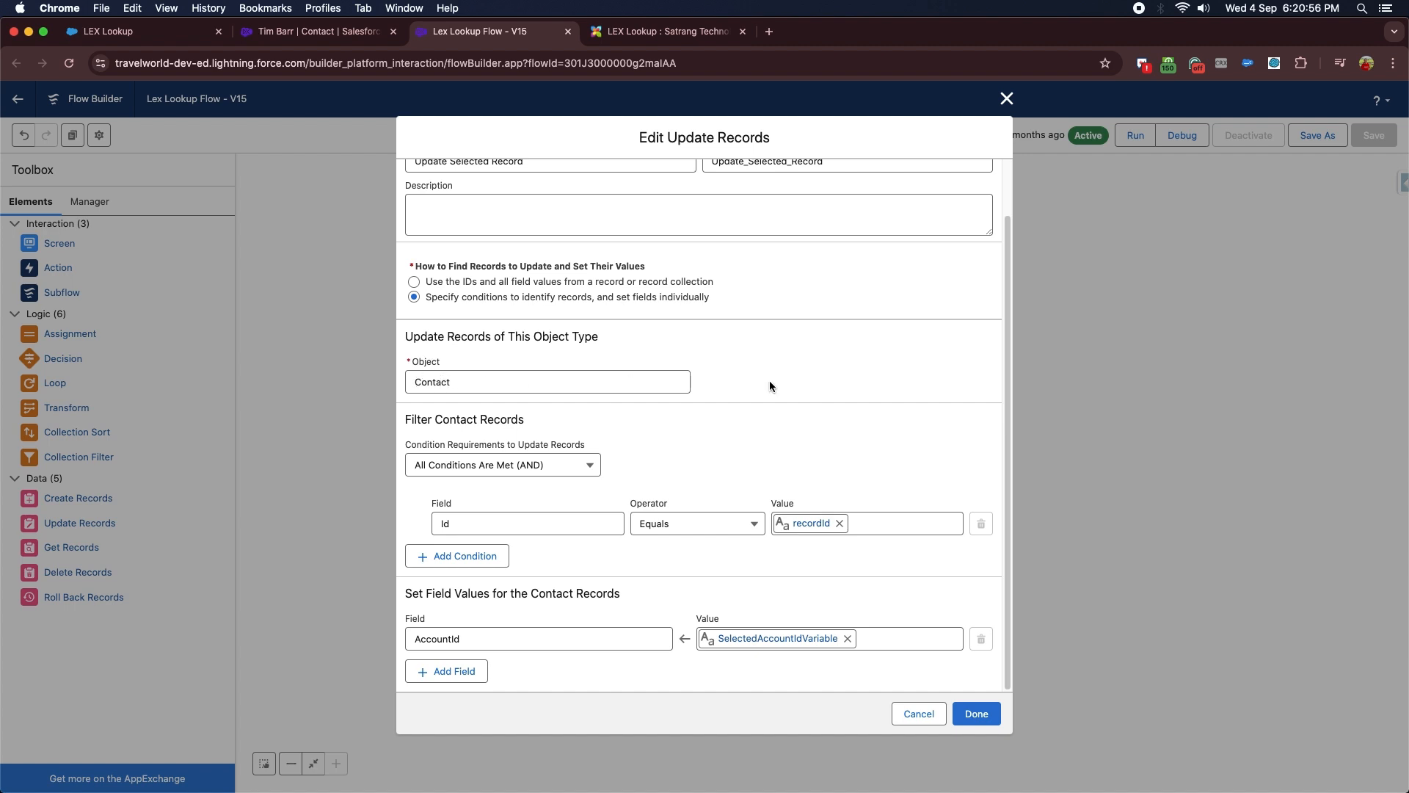
Filter the contacts where Id Equals recordId, set their AccountId to SelectedAccountIdVariable, and finish the Update Records element
click(543, 471)
click(618, 491)
click(650, 535)
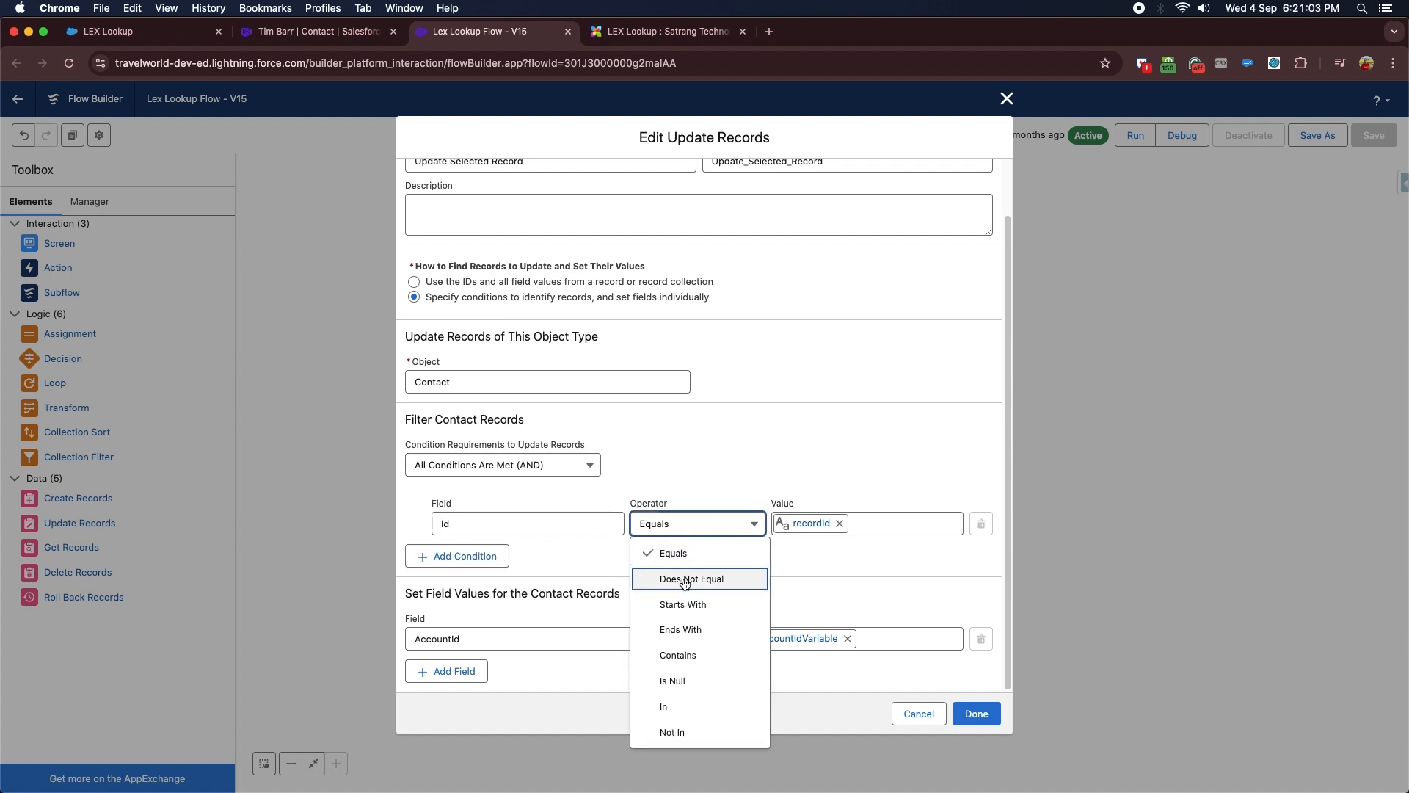
click(754, 552)
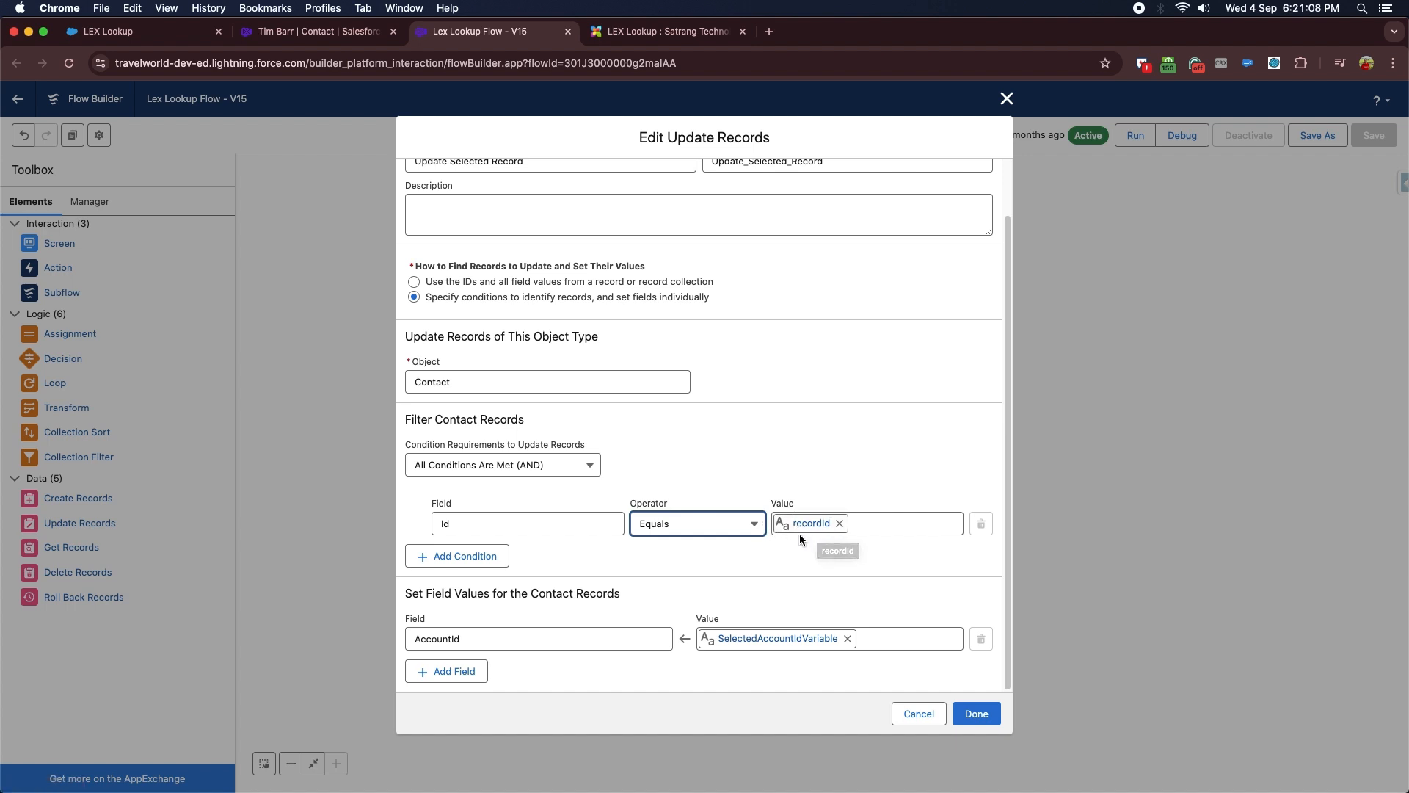
click(812, 555)
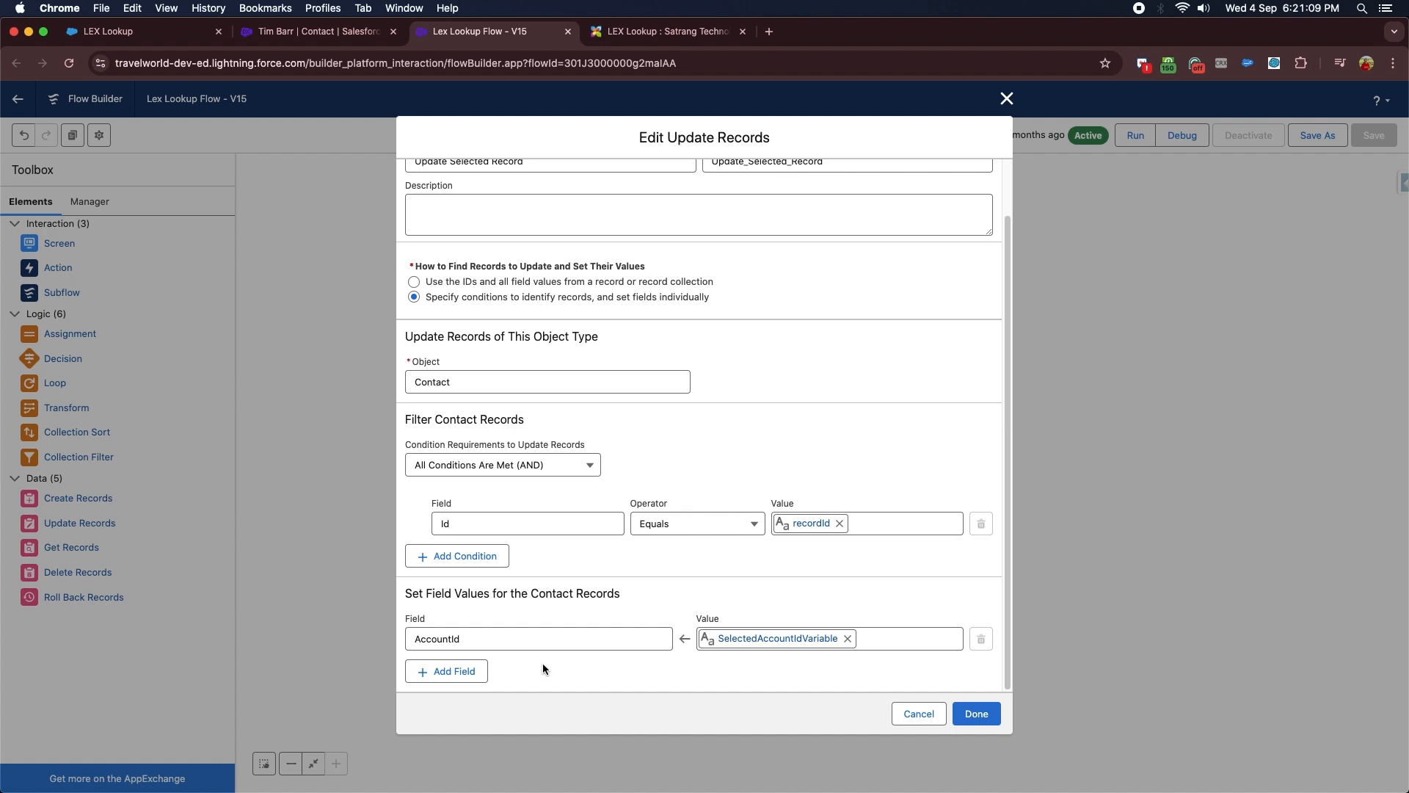
drag(405, 593, 609, 594)
click(589, 682)
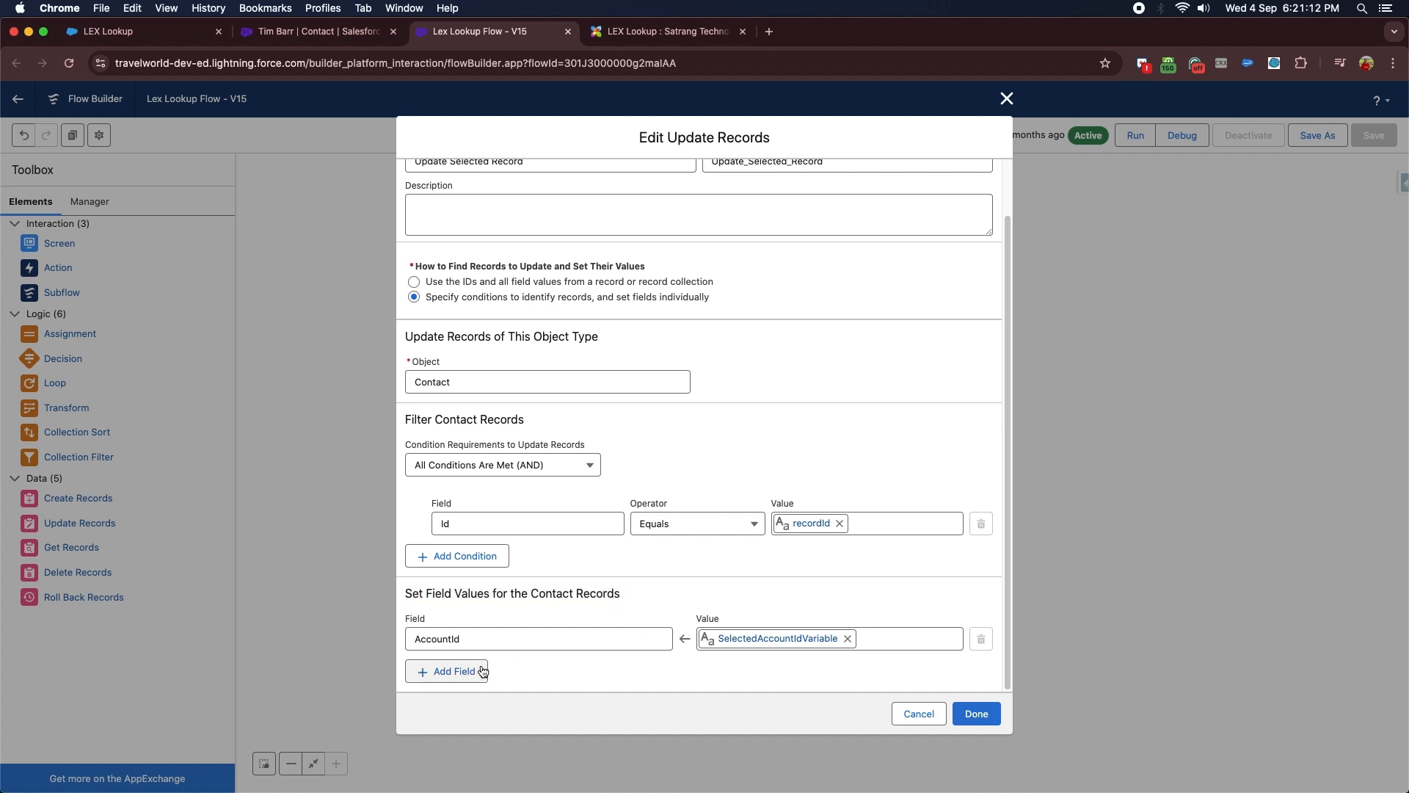
click(976, 713)
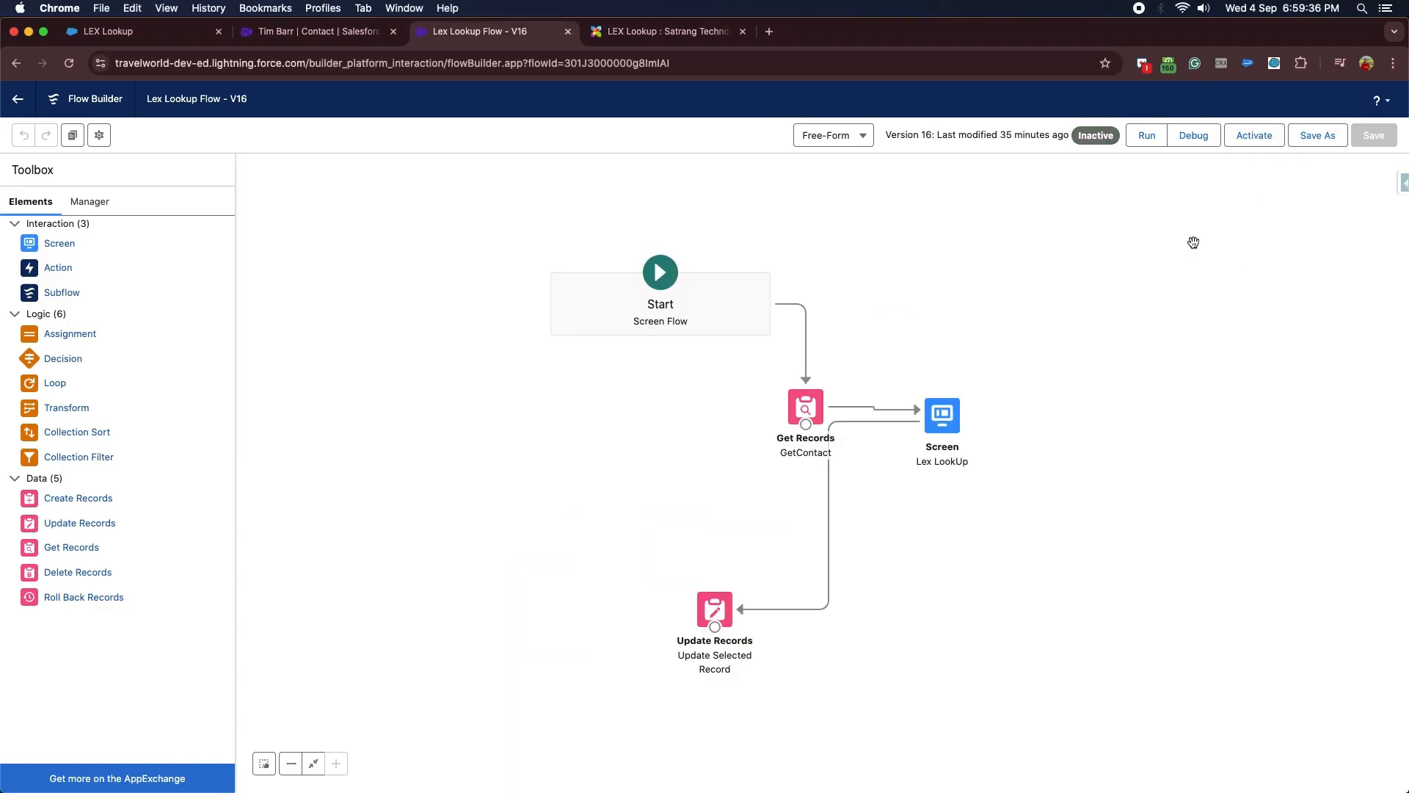
Switch to the open contact record and edit its record page in Lightning App Builder
click(320, 31)
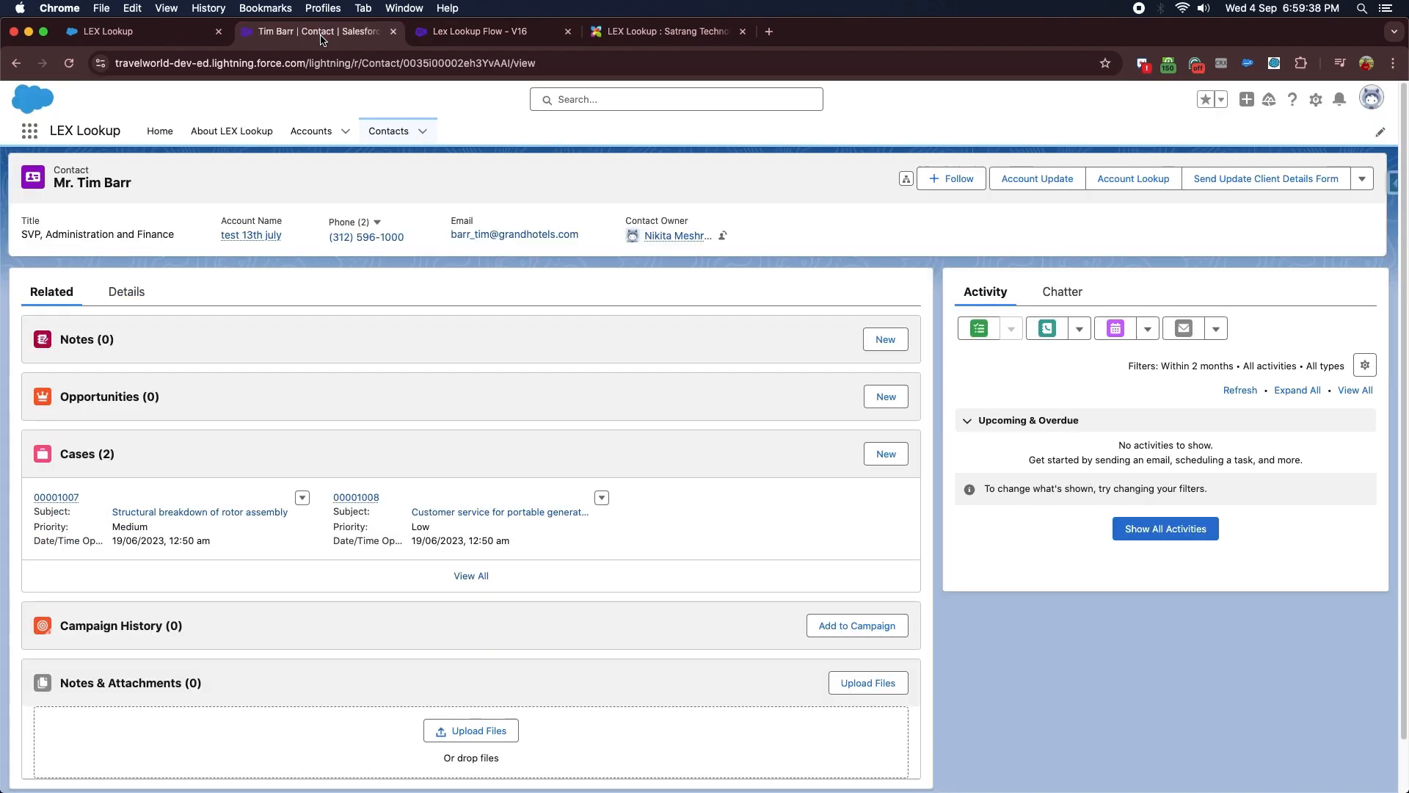
double_click(75, 170)
click(207, 185)
click(1318, 103)
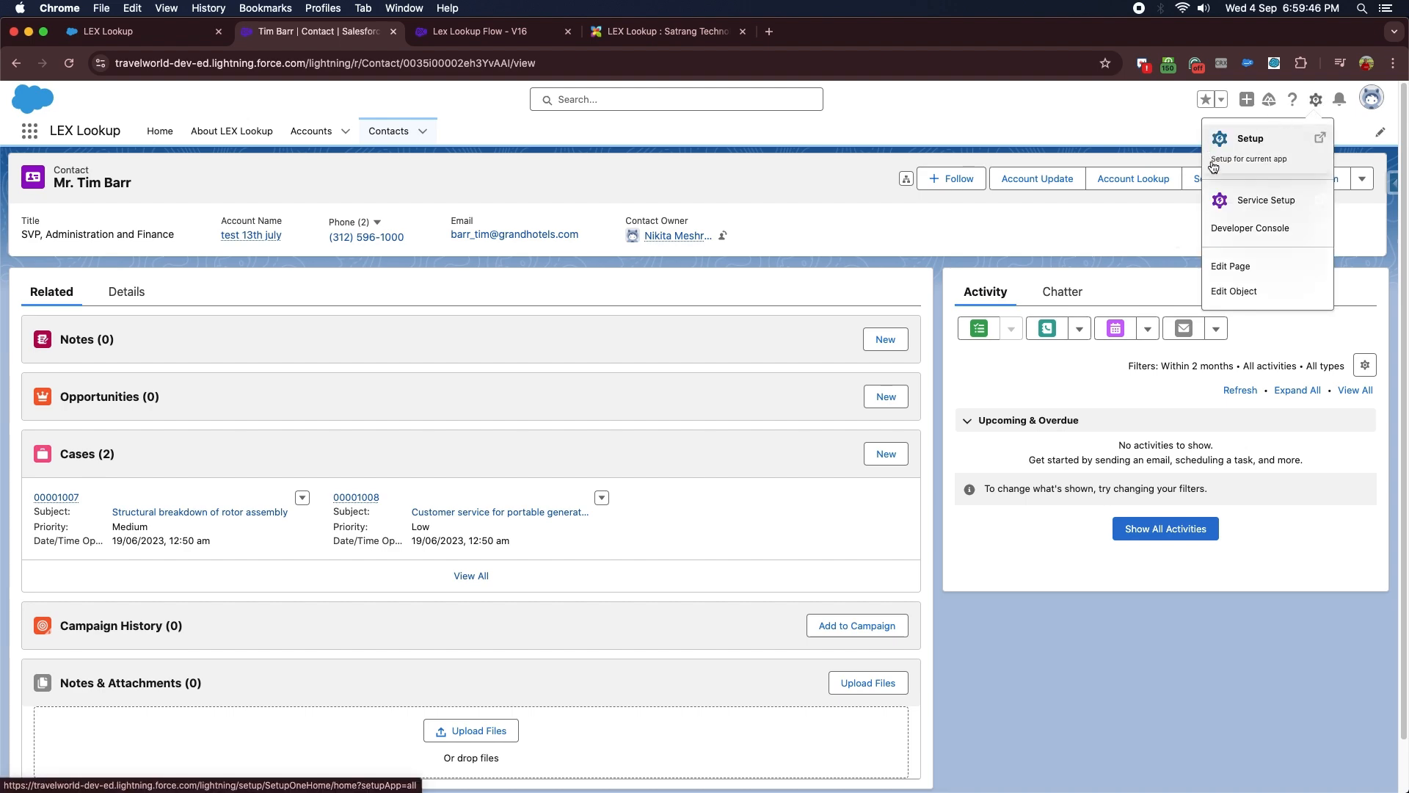
click(1230, 266)
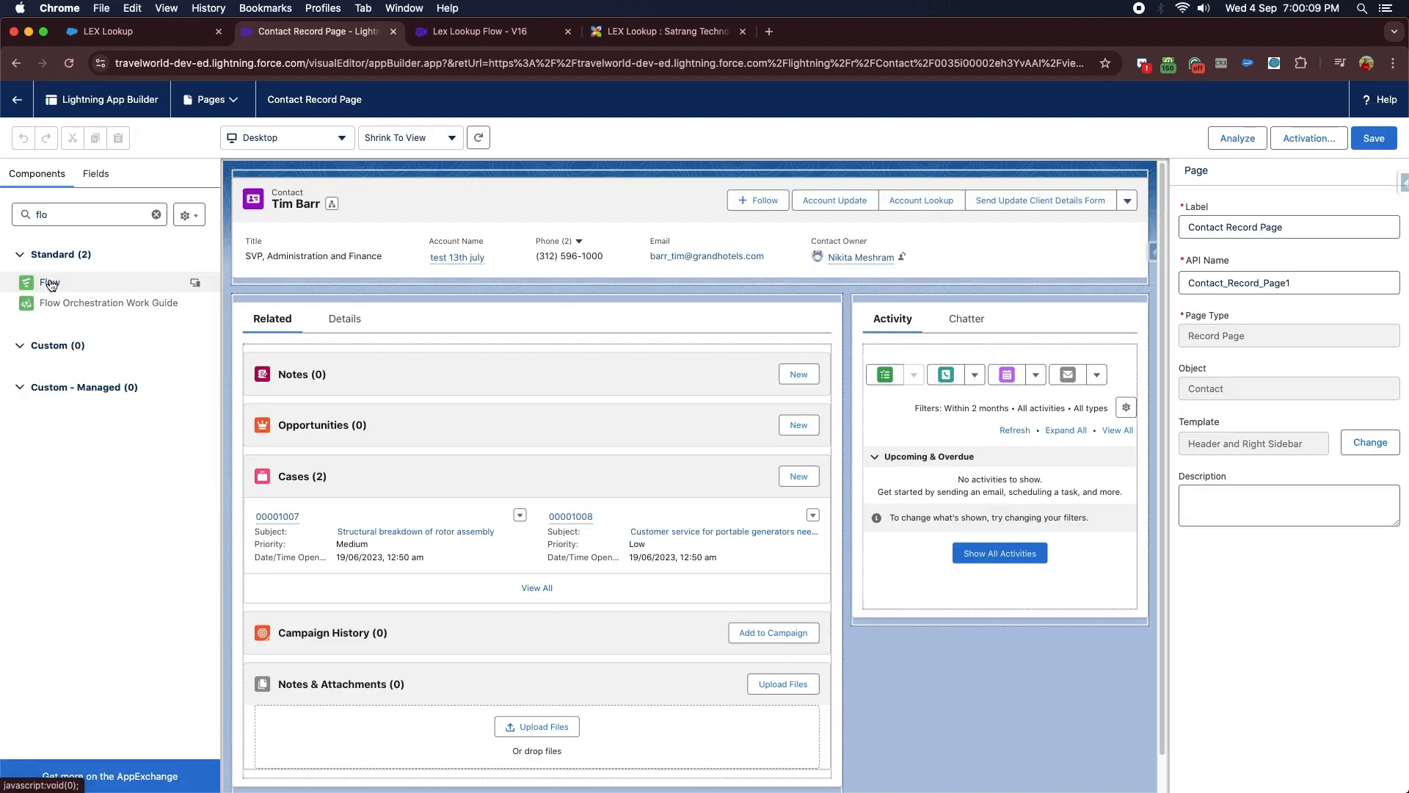
Place a Flow component above Notes in the Related tab of the contact page and set it to Lex Lookup Flow
drag(45, 282, 441, 371)
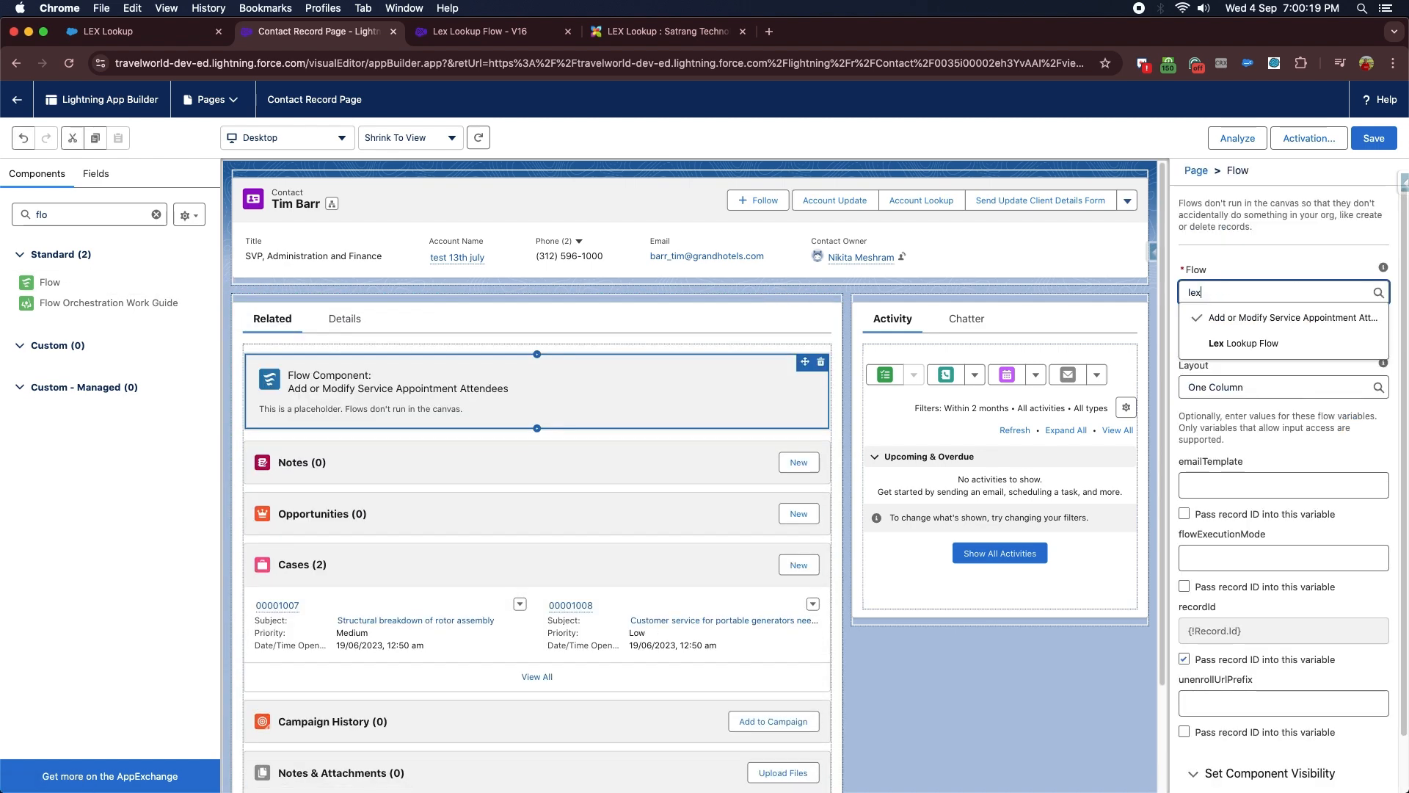
click(1266, 345)
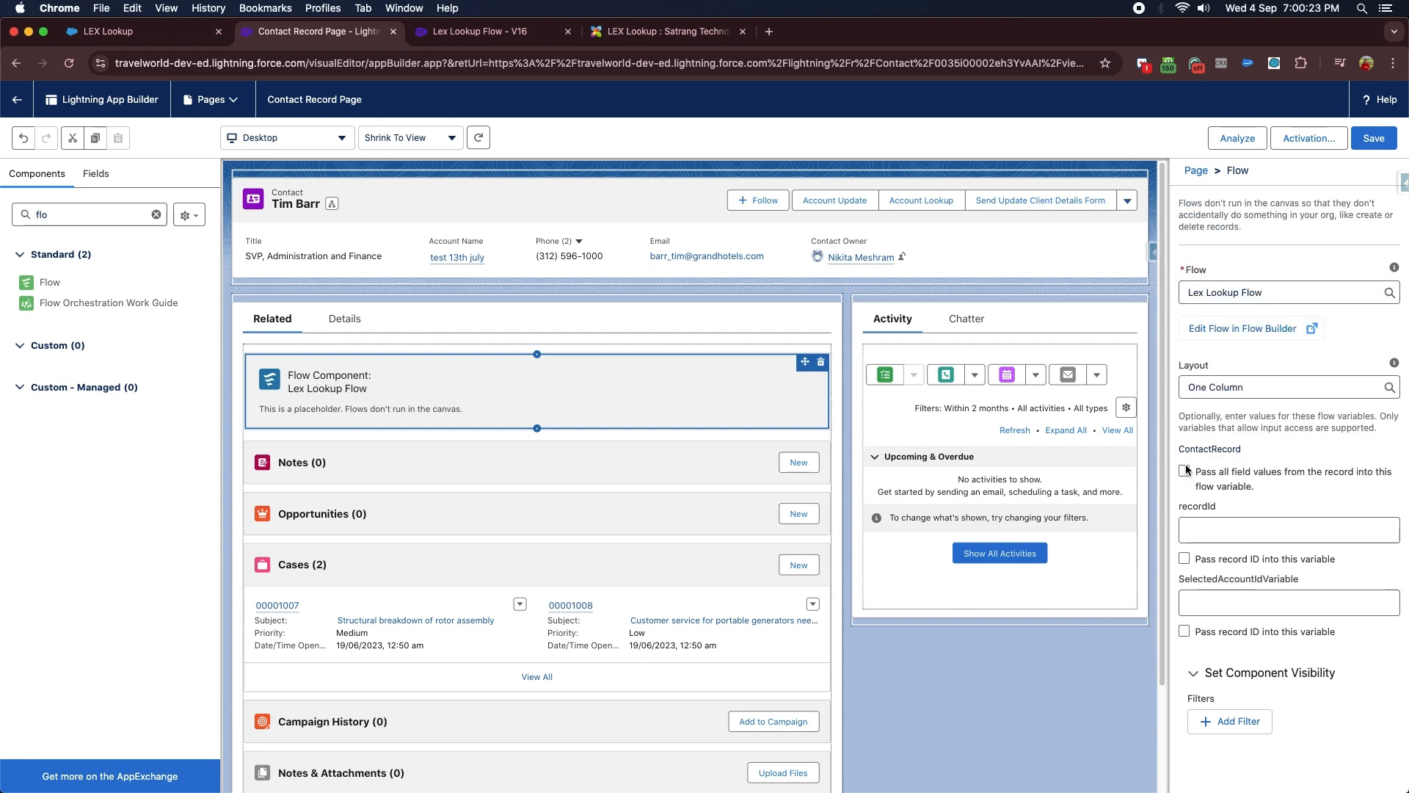
Pass all record field values into ContactRecord and the record ID into recordId and SelectedAccountIdVariable, and save the record page
click(1184, 471)
click(1183, 559)
click(1184, 632)
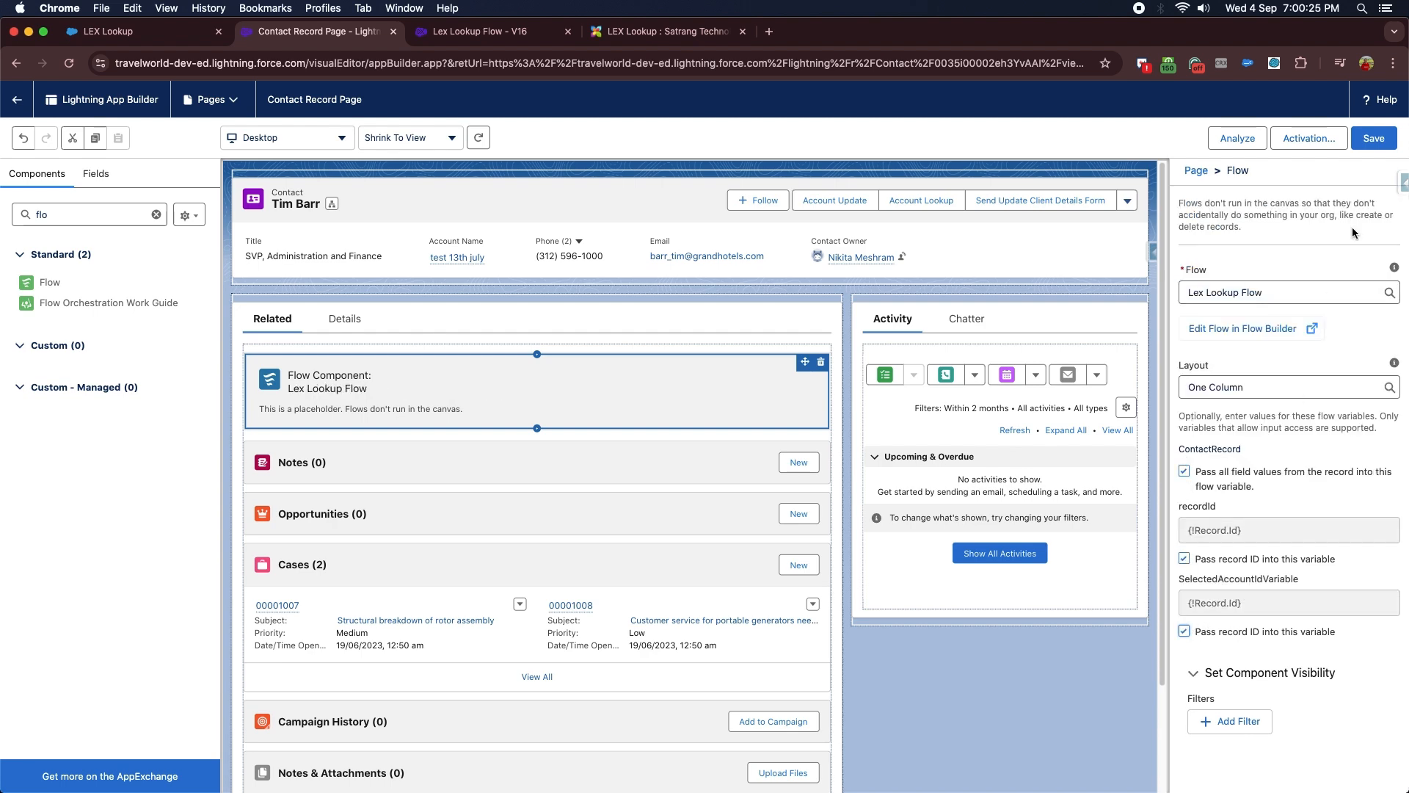
click(1377, 147)
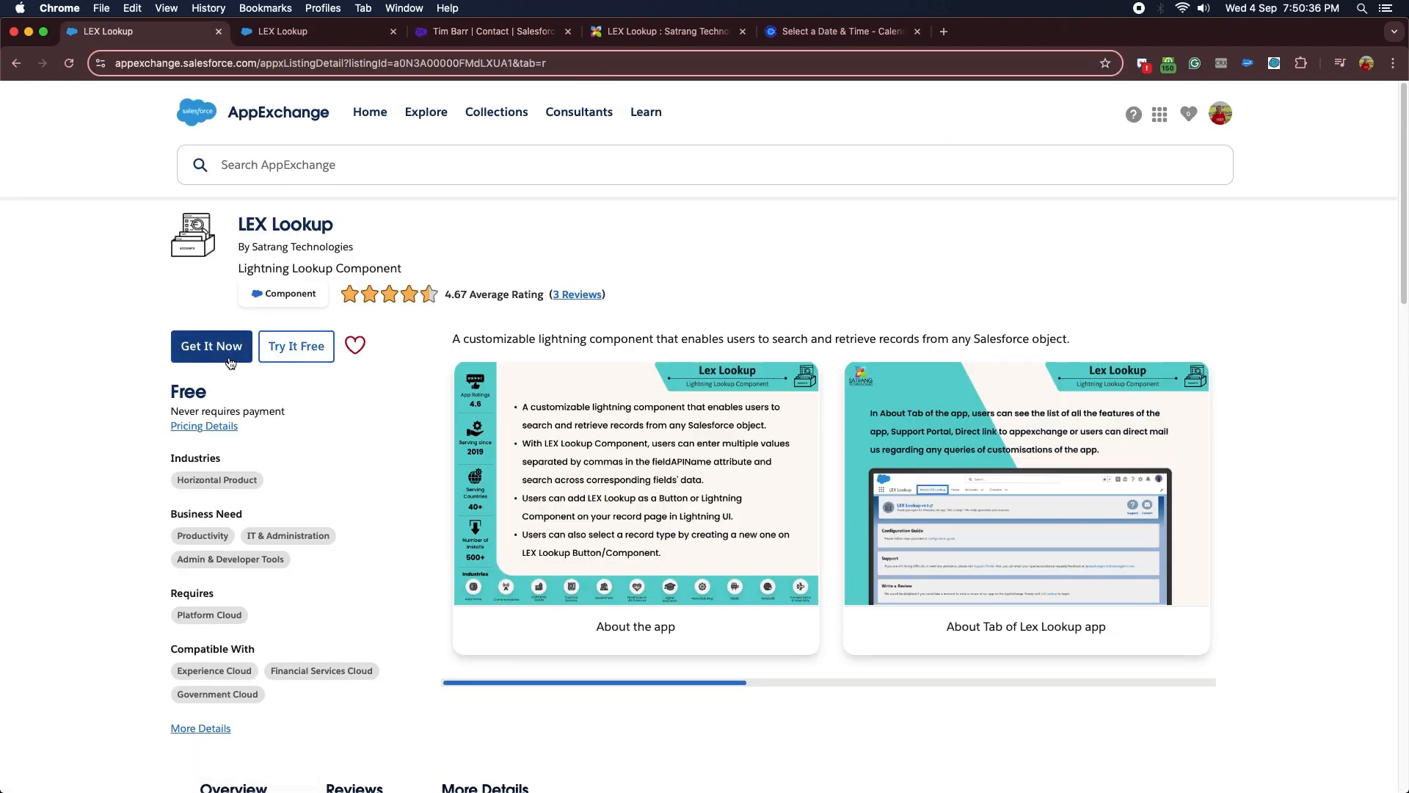
Switch to the AppExchange search results and browse the paid Satrang Technologies apps
click(283, 45)
scroll(797, 567, up, 5)
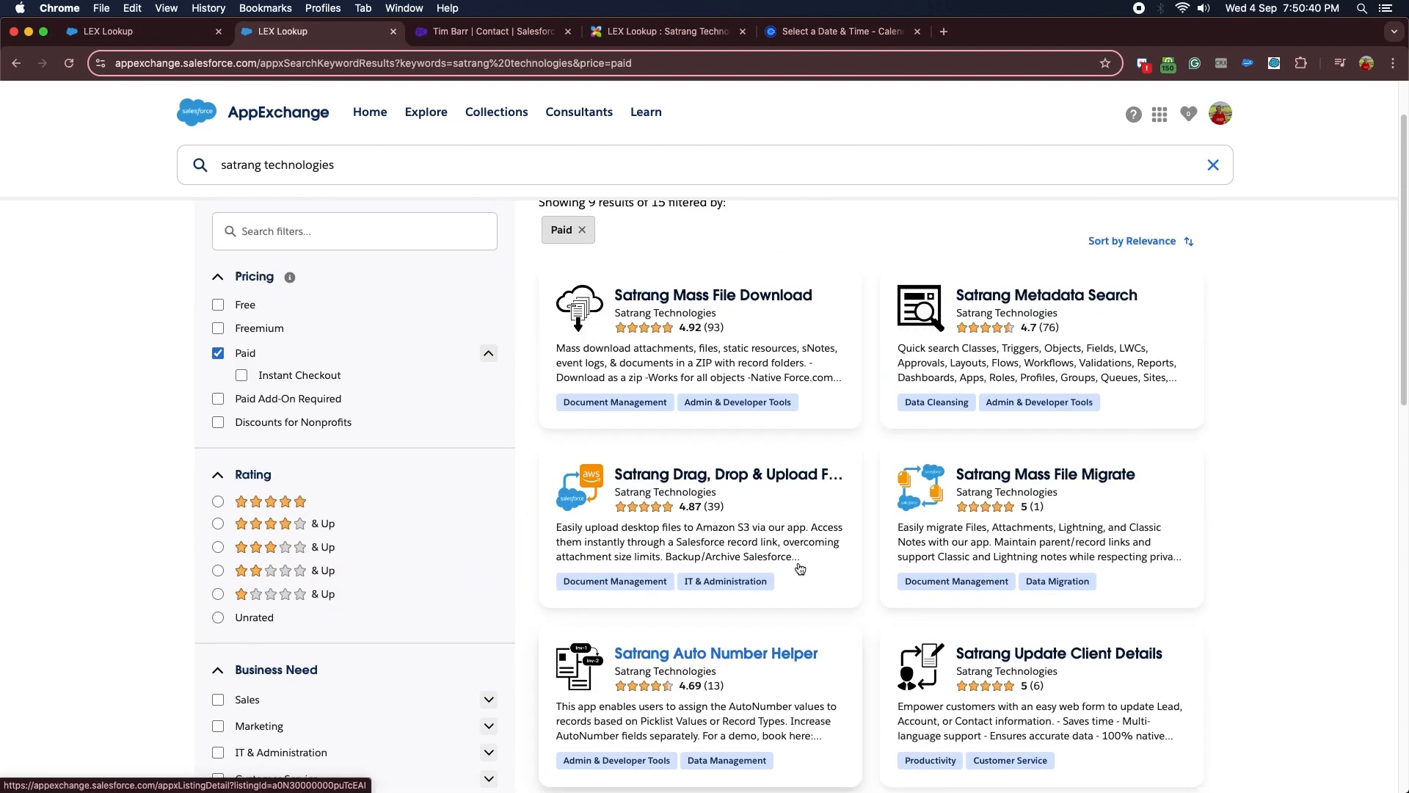
scroll(800, 569, down, 7)
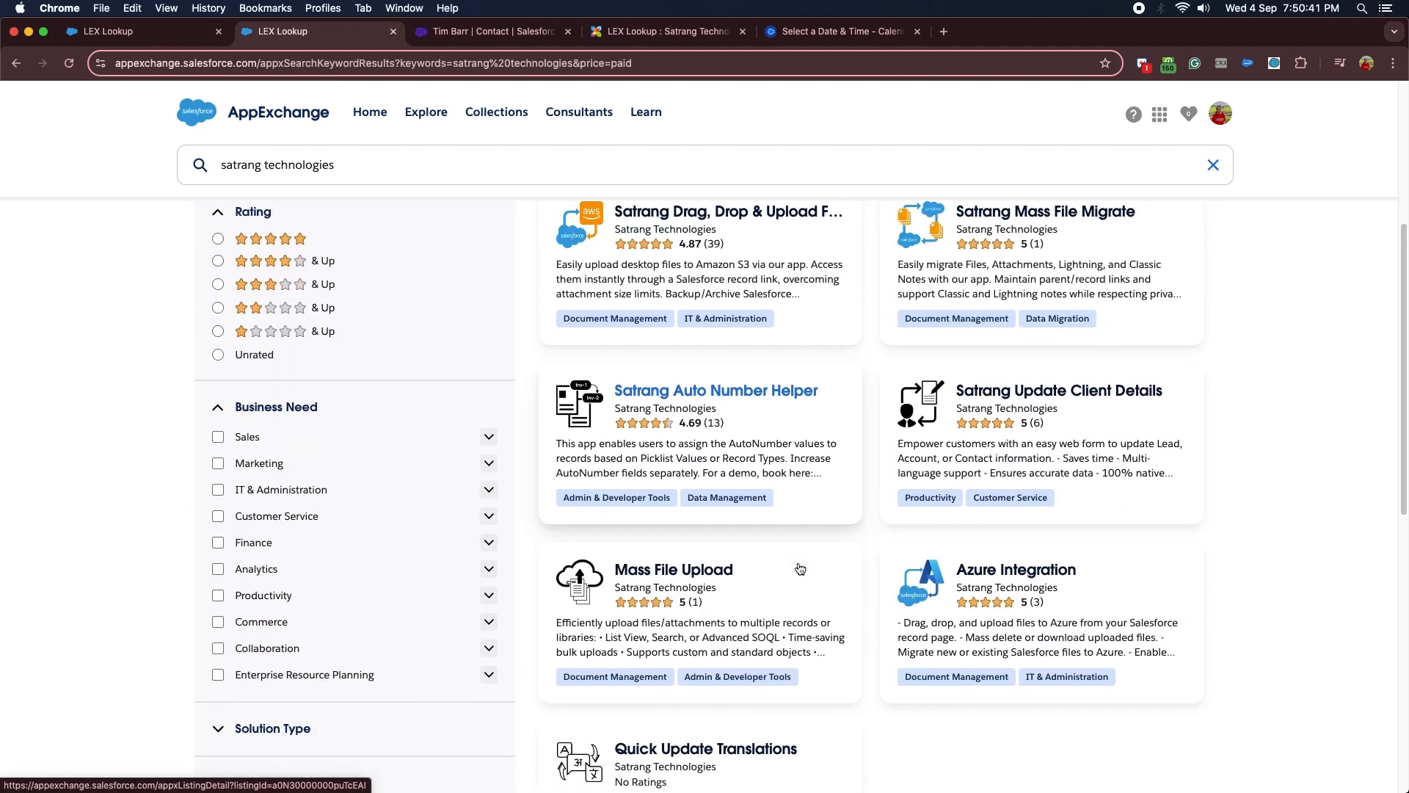